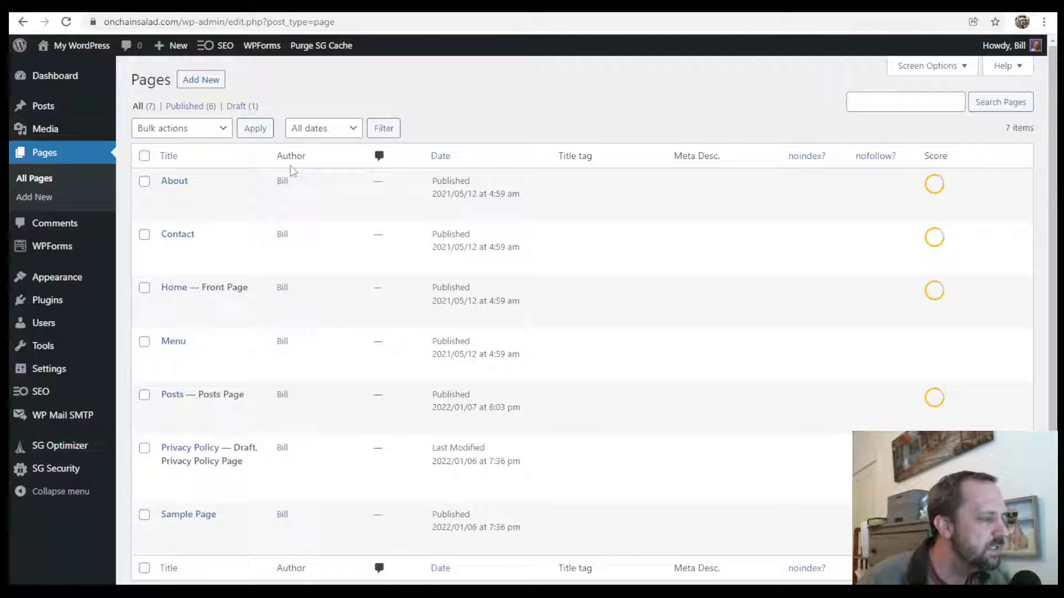
# Open the About page for editing from the All Pages list
pyautogui.click(168, 198)
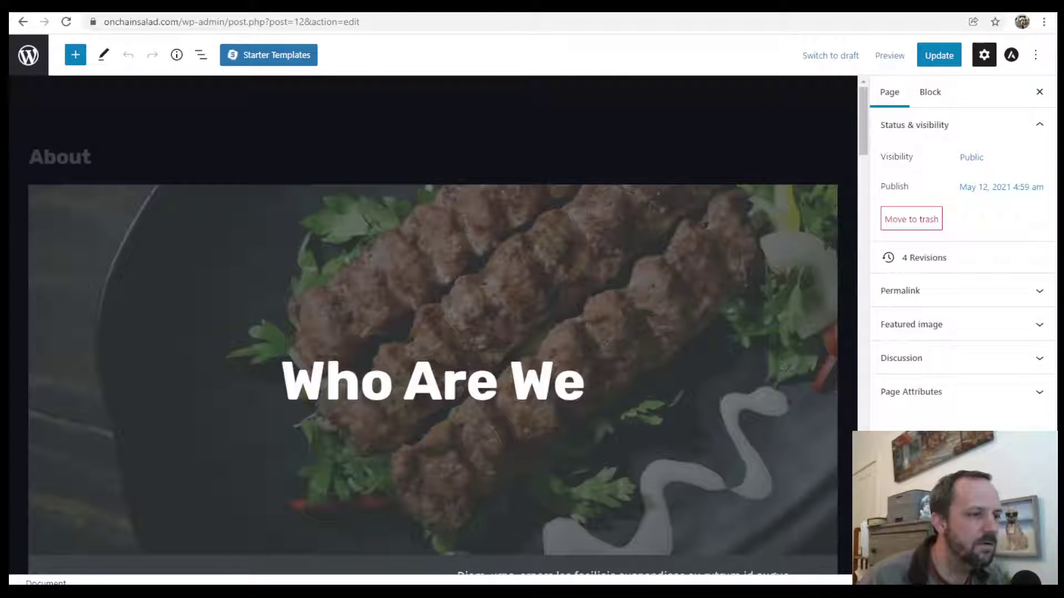
# Show the List view outline and select the top Who Are We cover block
pyautogui.click(203, 57)
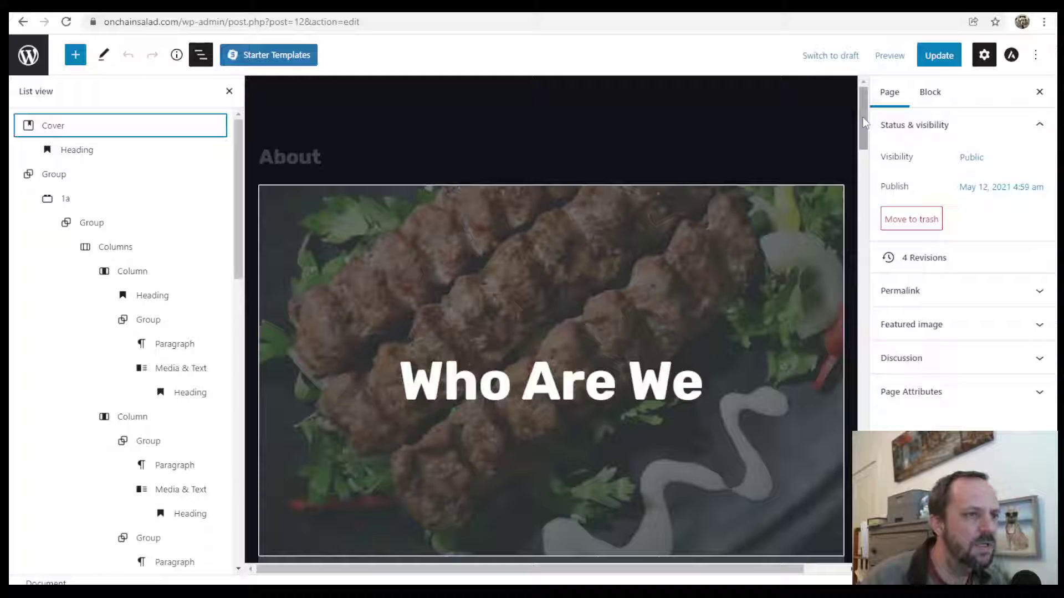
pyautogui.moveTo(863, 122)
pyautogui.mouseDown()
pyautogui.moveTo(860, 247)
pyautogui.moveTo(844, 255)
pyautogui.moveTo(860, 334)
pyautogui.moveTo(854, 401)
pyautogui.moveTo(863, 119)
pyautogui.mouseUp()
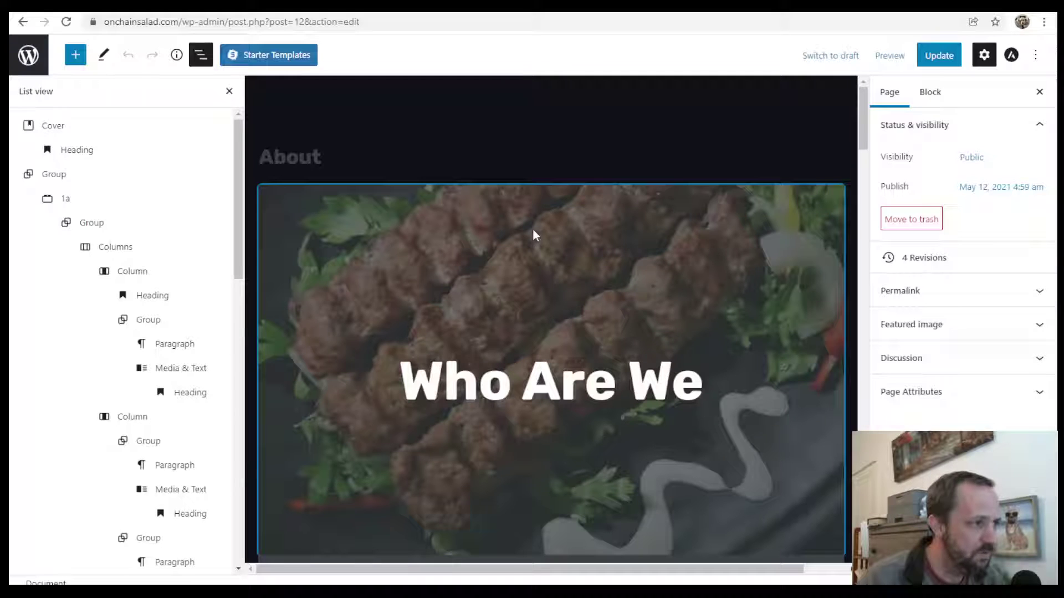
pyautogui.click(56, 130)
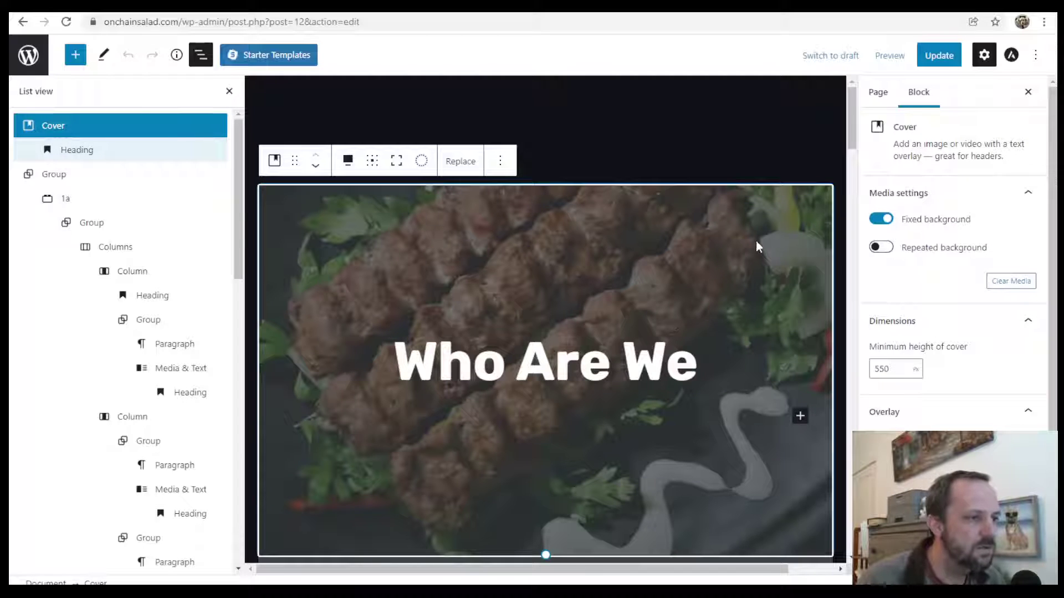
pyautogui.scroll(-5, 687, 301)
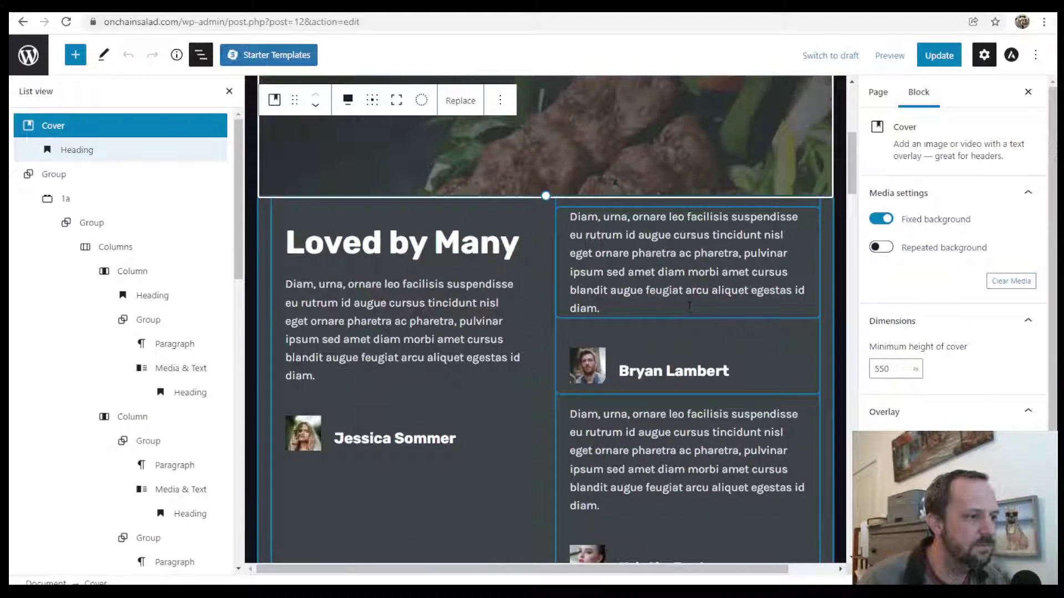
pyautogui.scroll(5, 653, 305)
pyautogui.scroll(-3, 613, 280)
pyautogui.scroll(3, 613, 281)
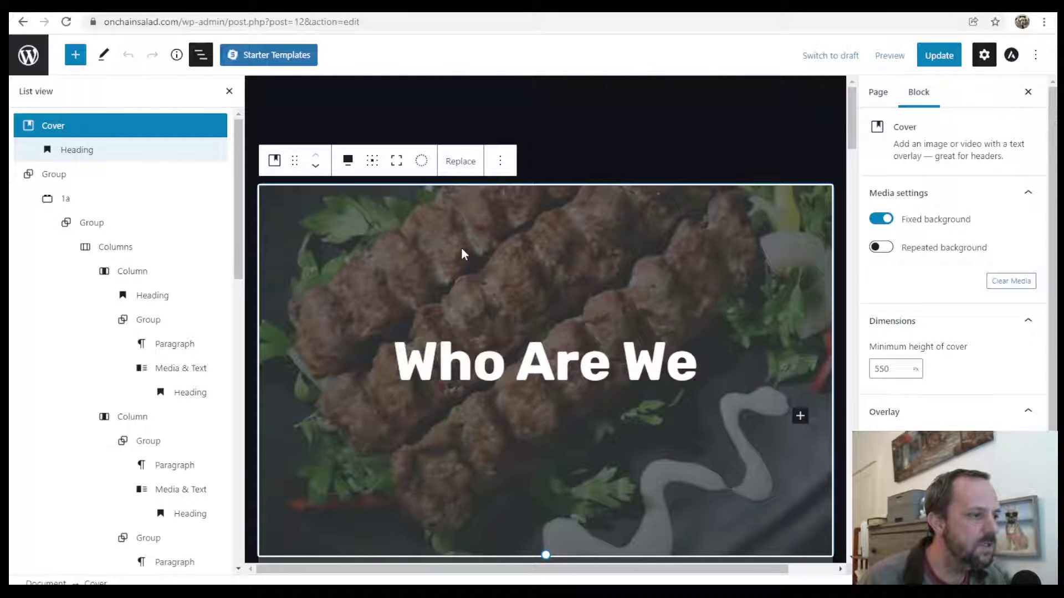
# Select the Who Are We heading and inspect its block conversion choices, leaving it unchanged
pyautogui.click(615, 363)
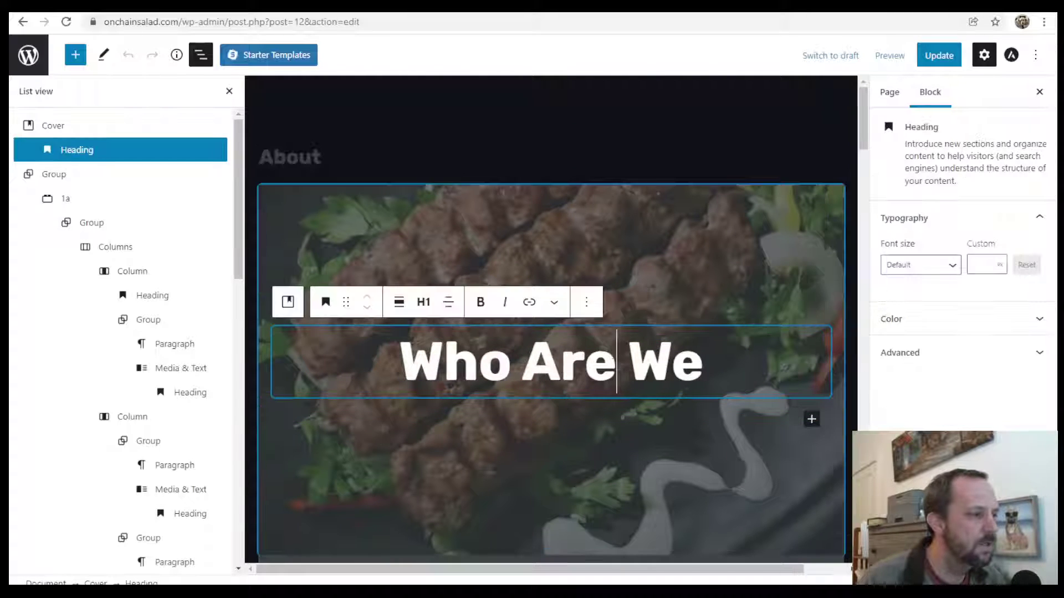
pyautogui.click(326, 304)
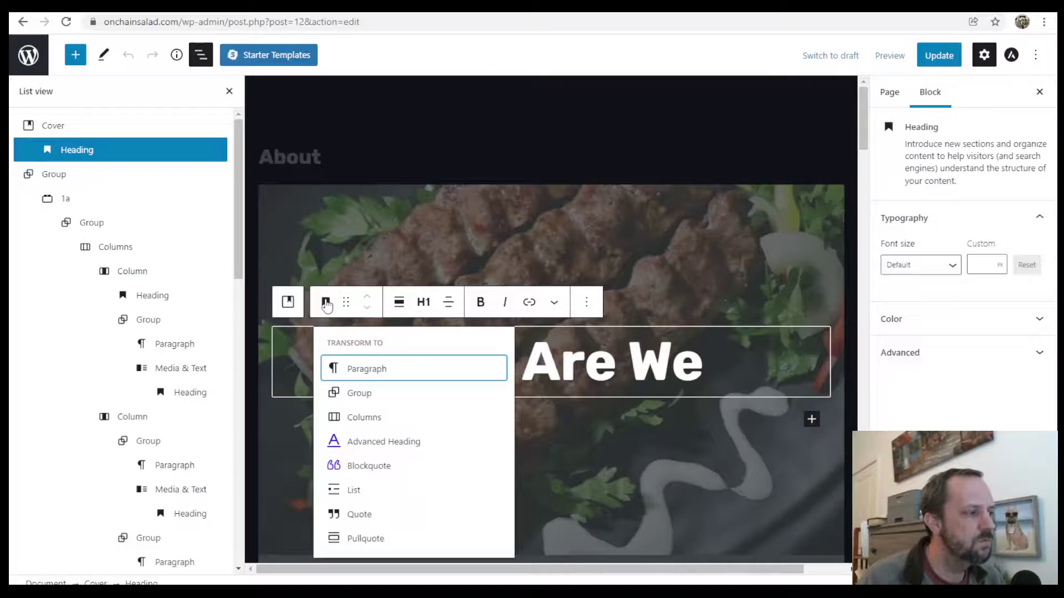
pyautogui.click(548, 366)
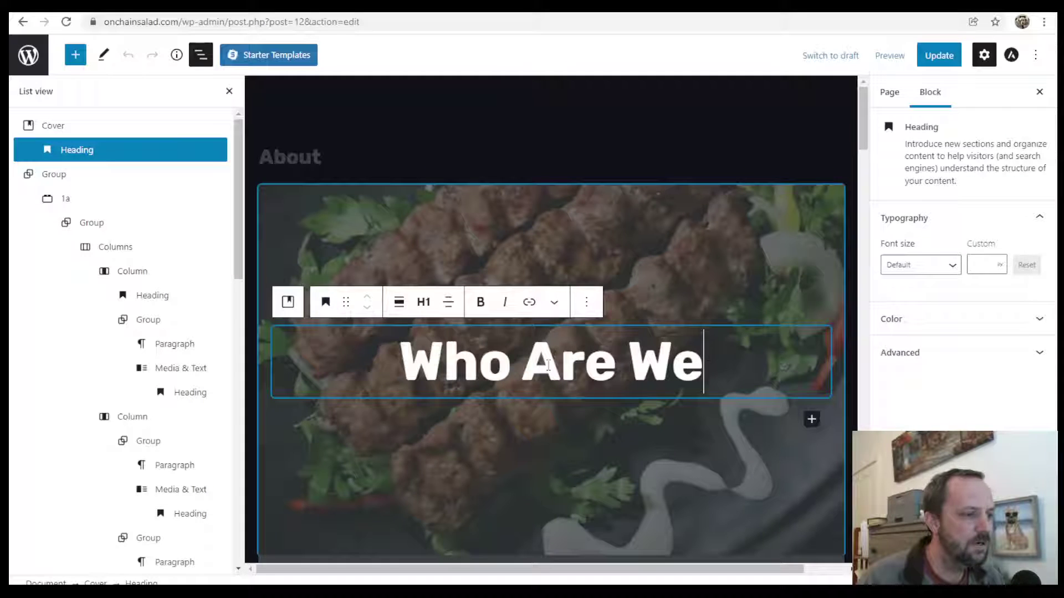
pyautogui.click(326, 302)
pyautogui.click(694, 344)
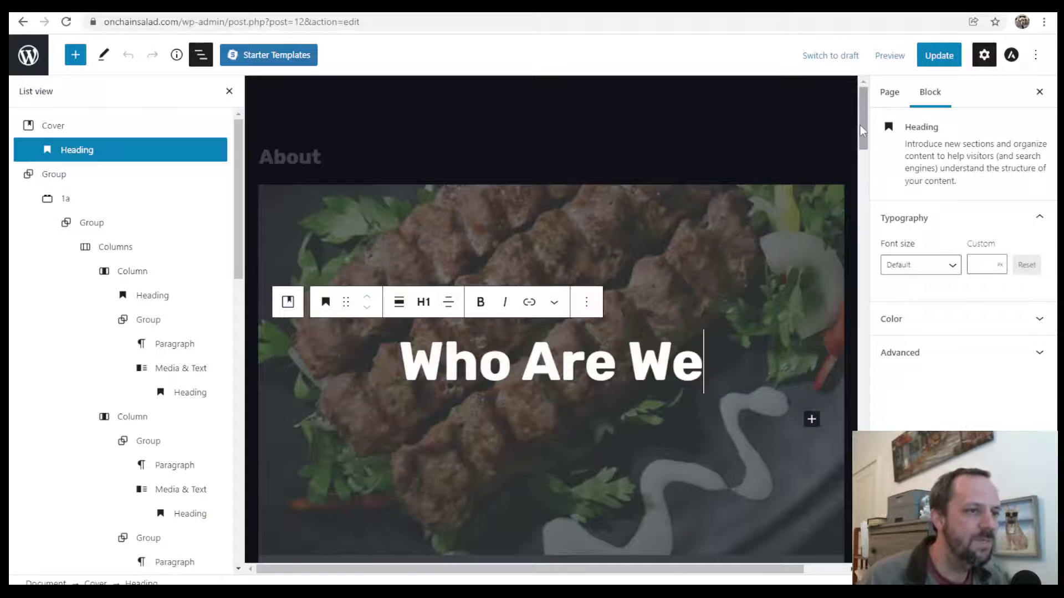
# Add a Cover block at the page end with bcknd.jpg background and title 'asdfasd'
pyautogui.moveTo(860, 126); pyautogui.dragTo(857, 395)
pyautogui.click(830, 368)
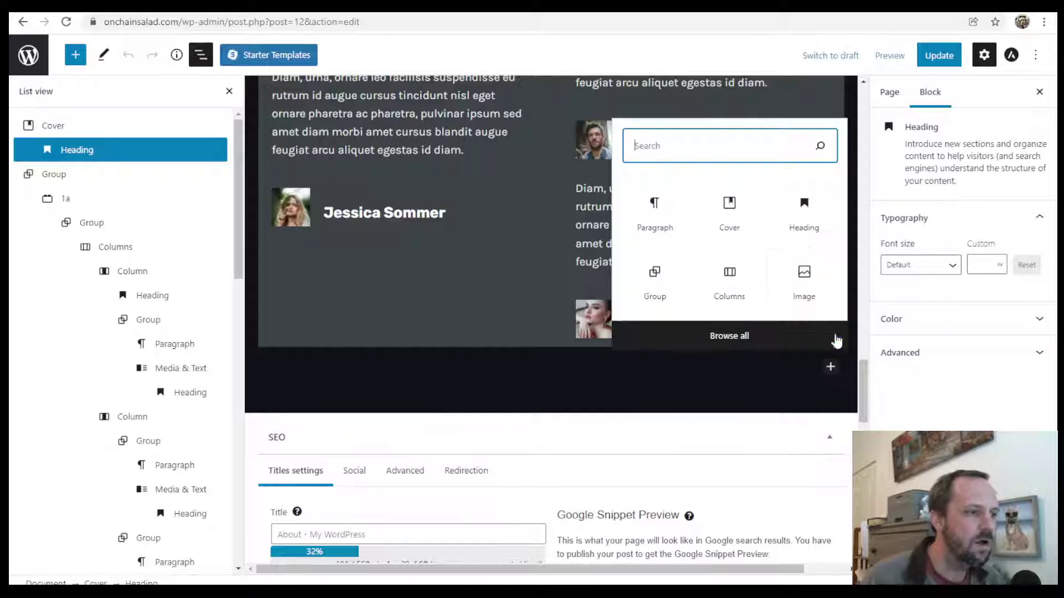
pyautogui.click(735, 218)
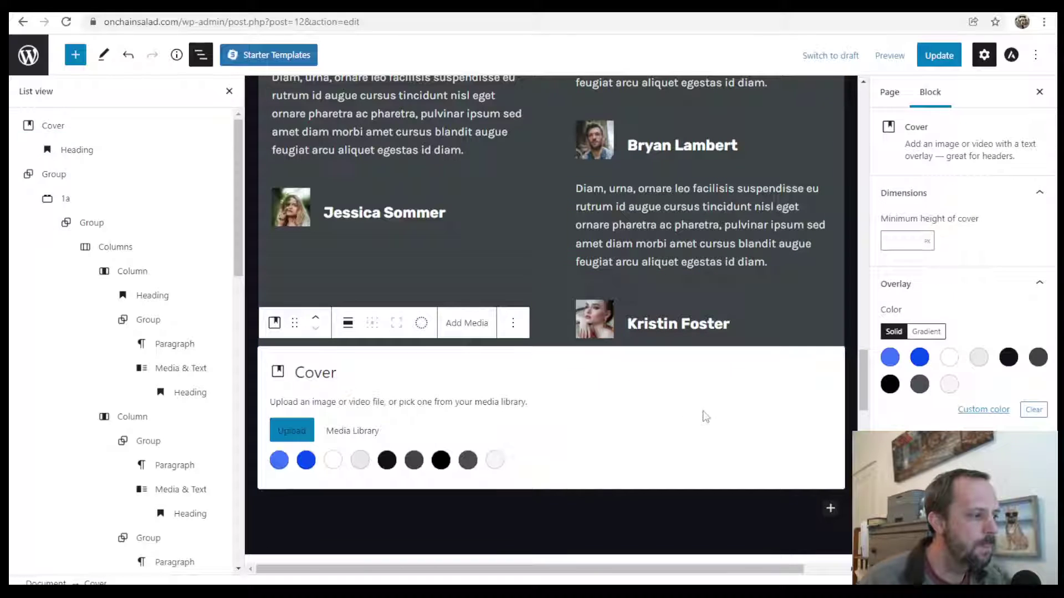
pyautogui.click(352, 431)
pyautogui.click(105, 235)
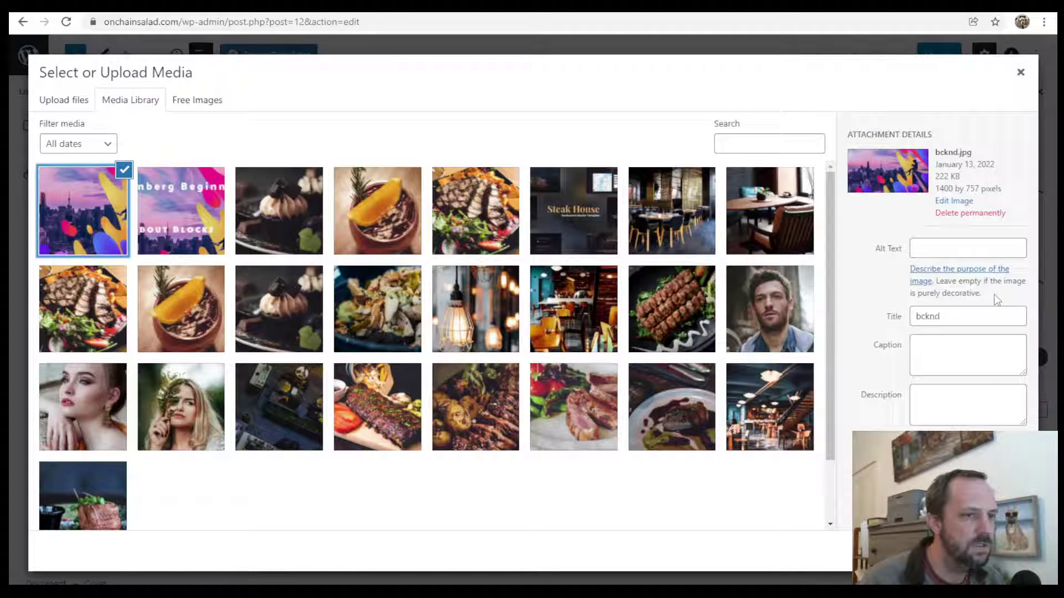
pyautogui.click(998, 551)
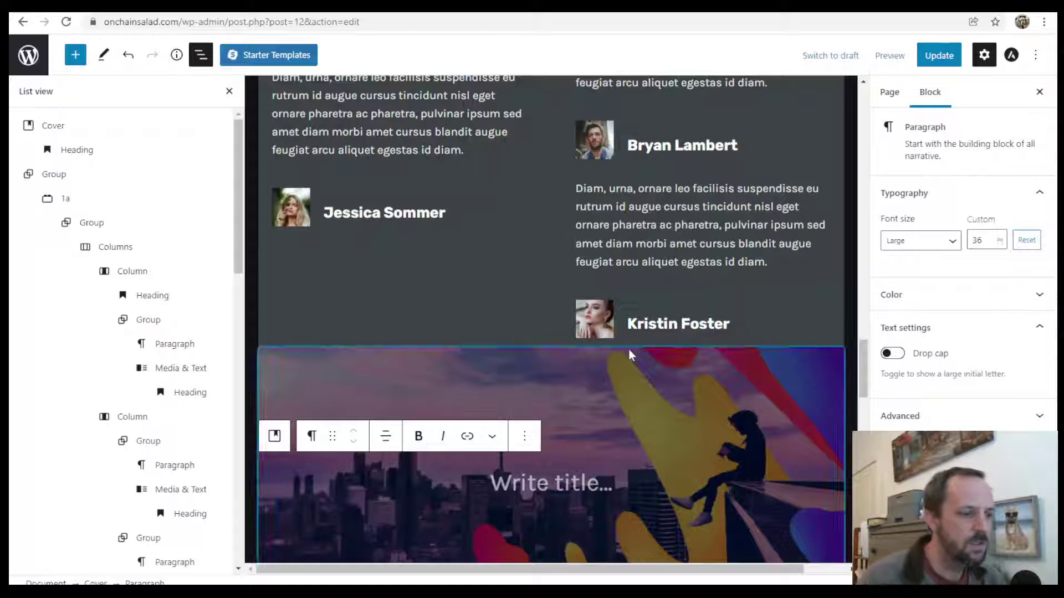
pyautogui.scroll(-3, 720, 416)
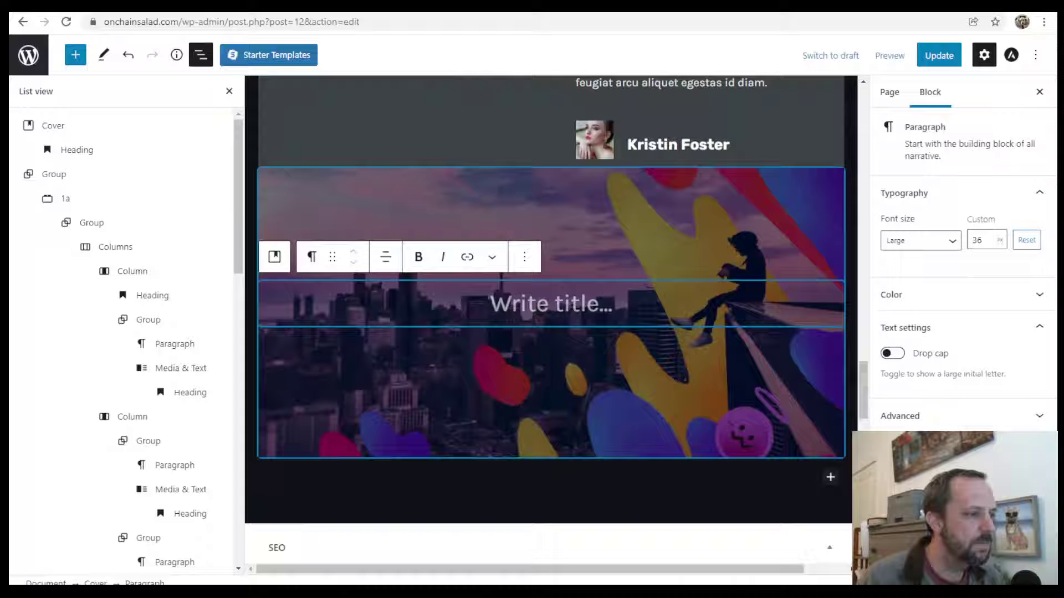
pyautogui.write('asdfasd')
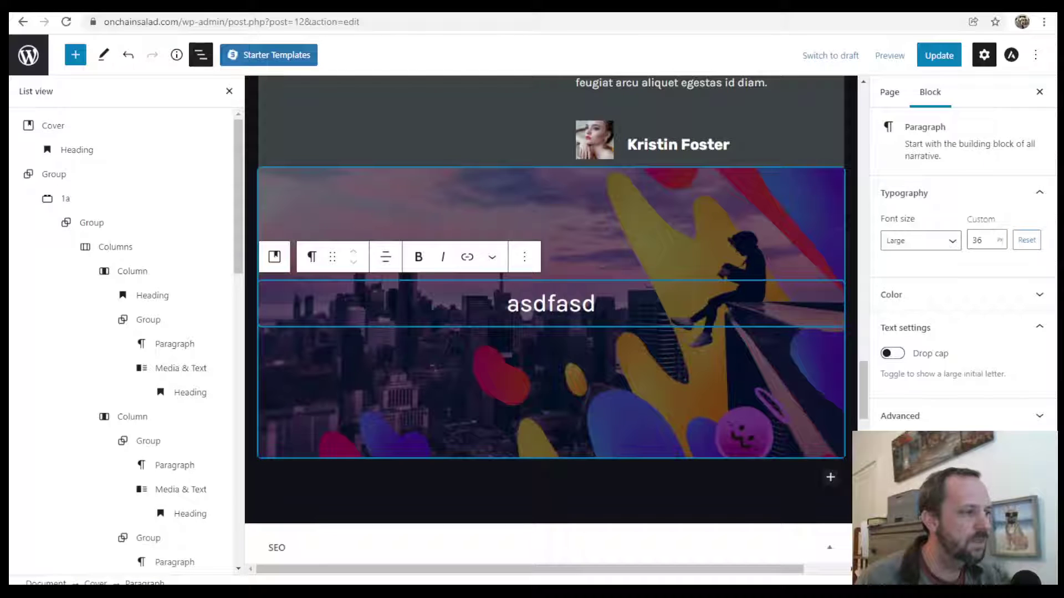
# Insert a Heading block below the cover's 'asdfasd' title
pyautogui.click(524, 257)
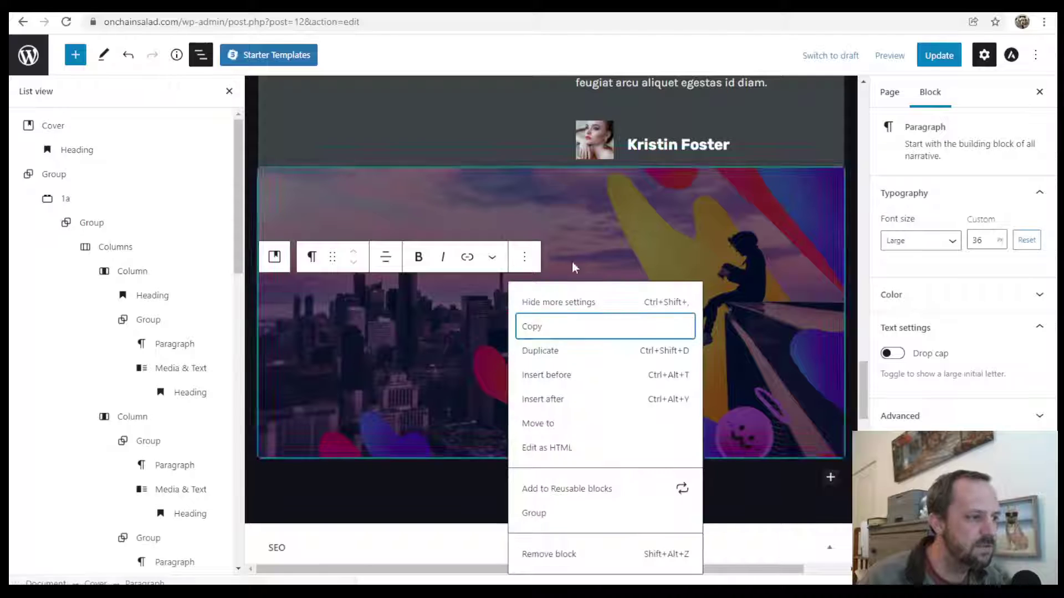
pyautogui.click(561, 399)
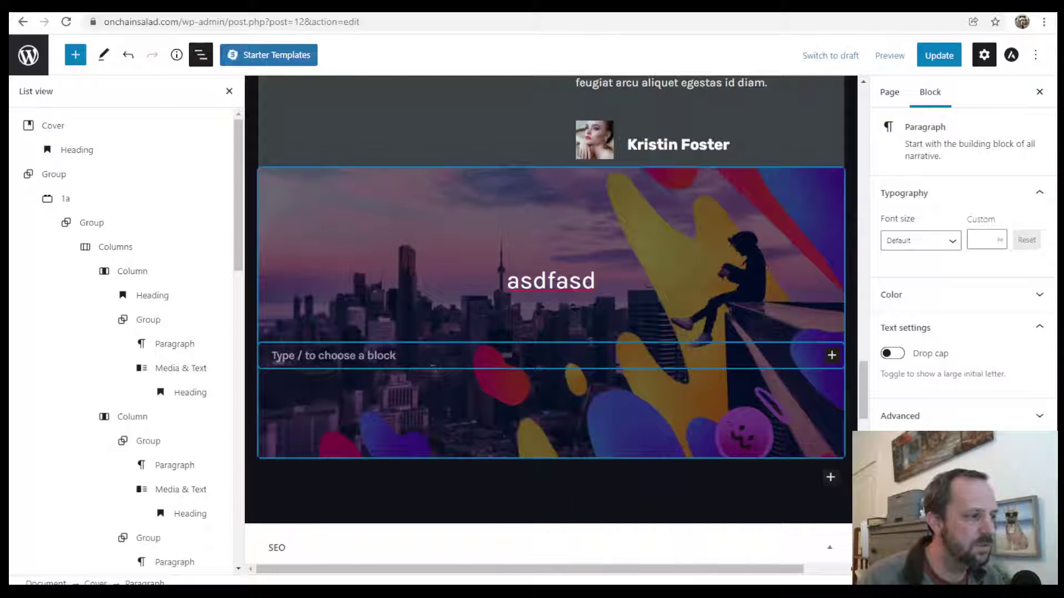
pyautogui.click(832, 355)
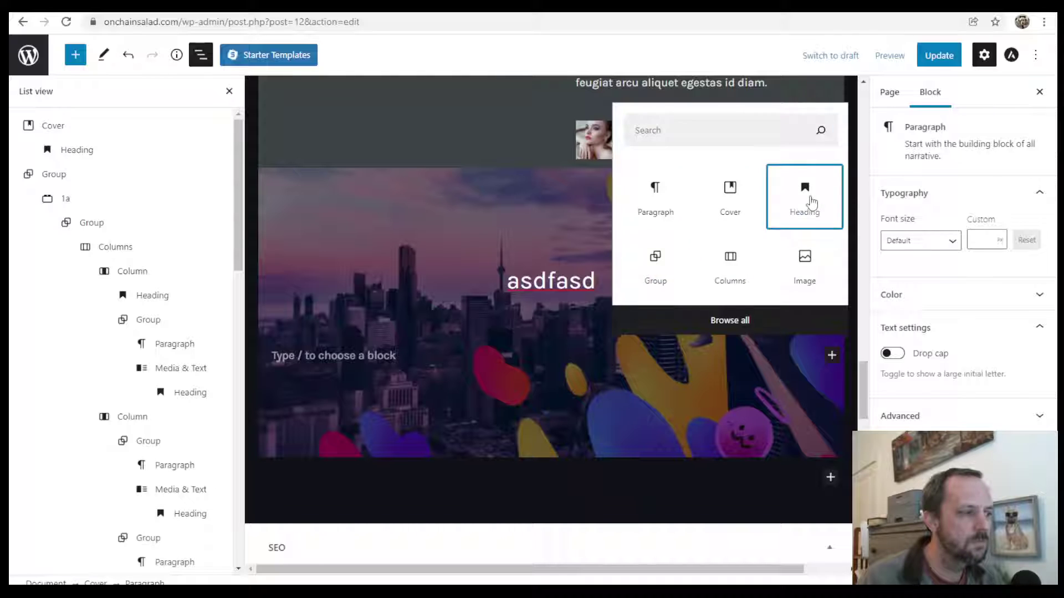
pyautogui.click(809, 203)
# Type 'text' as the heading and centre-align it
pyautogui.write('tesd')
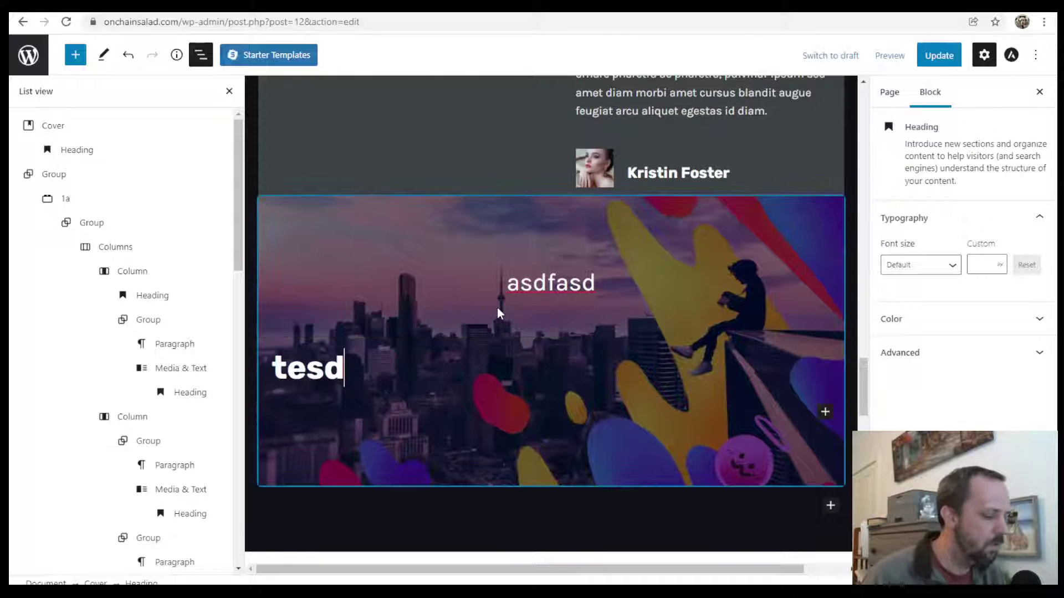
pyautogui.press('BackSpace')
pyautogui.press('BackSpace')
pyautogui.write('x')
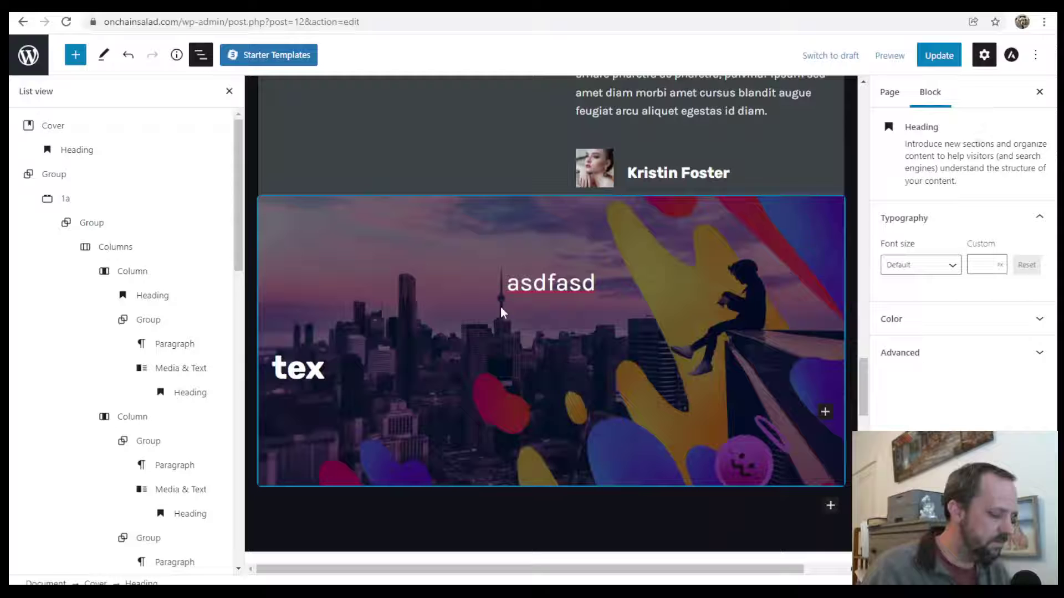
pyautogui.write('t')
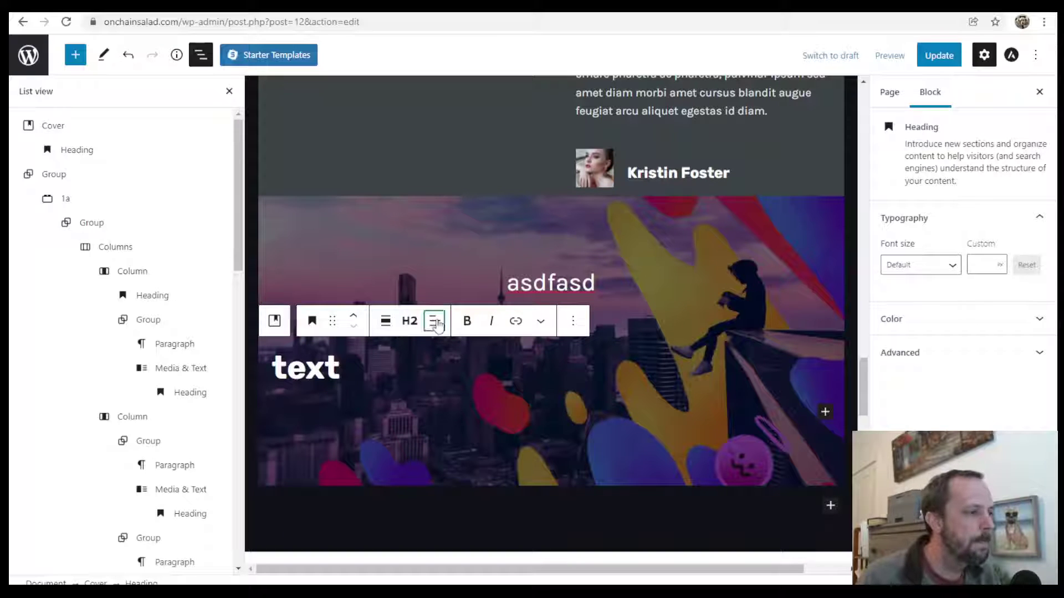
pyautogui.click(435, 322)
pyautogui.click(464, 390)
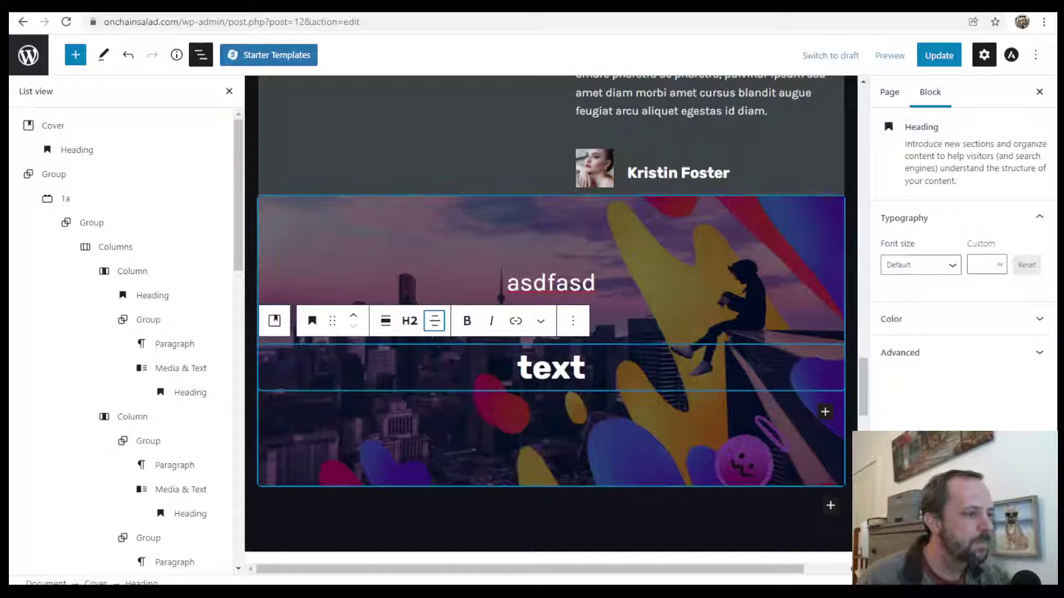
# Move the skyline image focal point to 49% left, 47% top and shorten the cover to 252 px
pyautogui.click(275, 322)
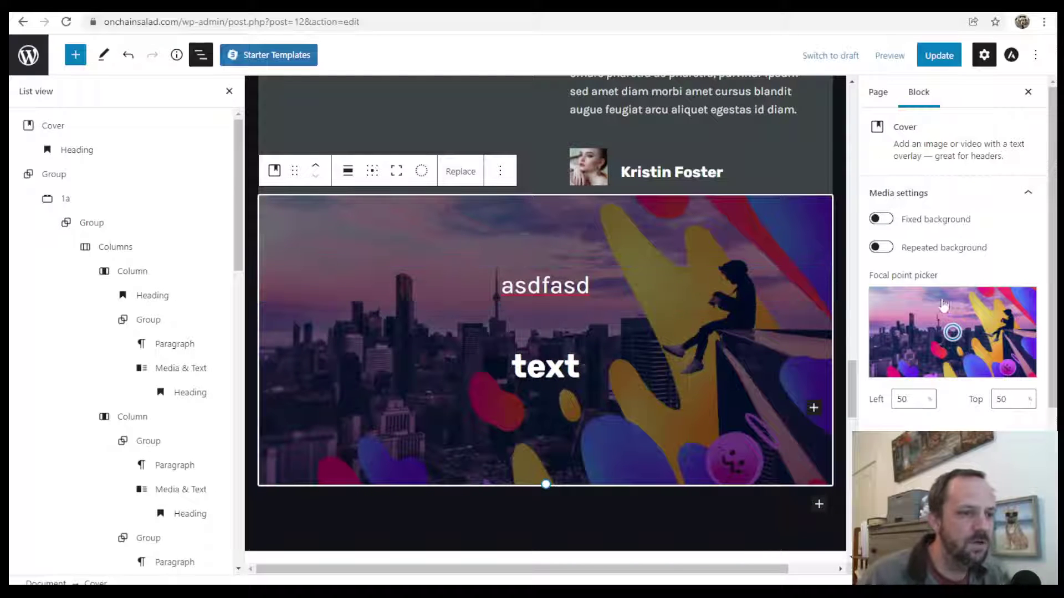
pyautogui.moveTo(945, 339)
pyautogui.mouseDown()
pyautogui.moveTo(956, 348)
pyautogui.moveTo(960, 327)
pyautogui.moveTo(951, 330)
pyautogui.mouseUp()
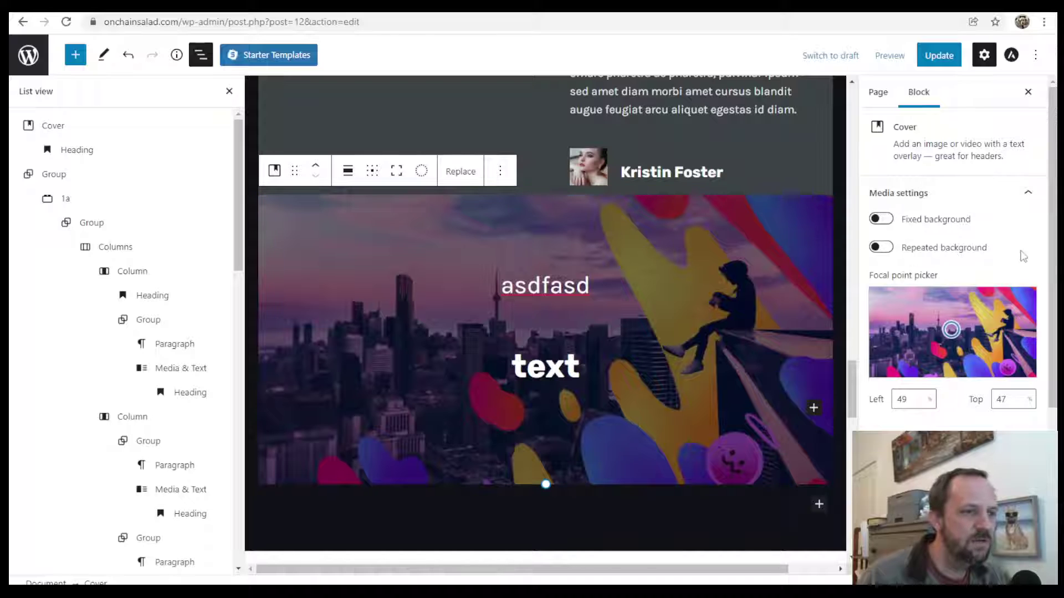
pyautogui.scroll(-3, 931, 201)
pyautogui.scroll(-2, 931, 202)
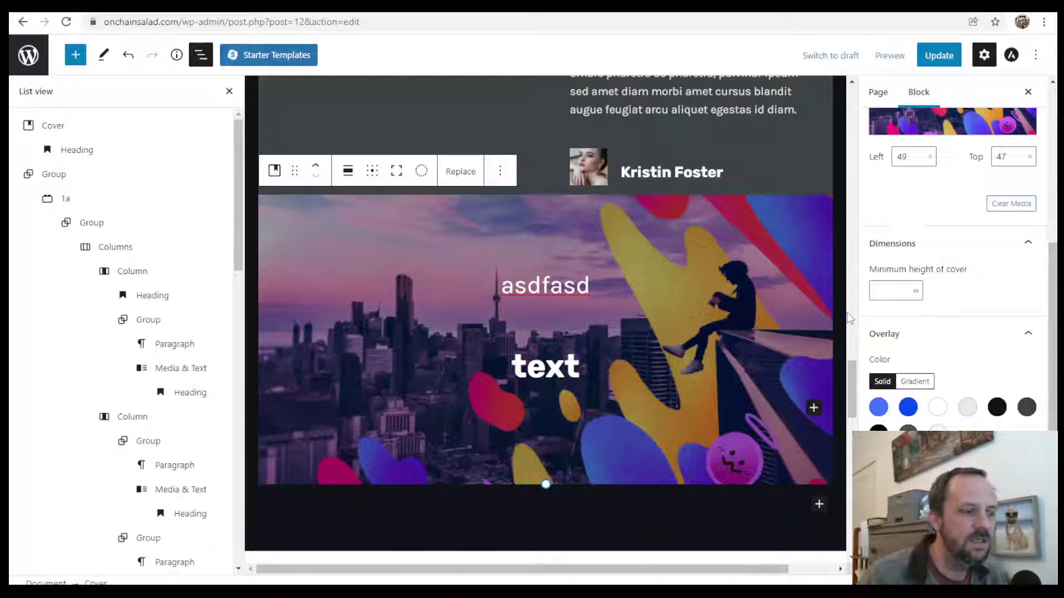
pyautogui.moveTo(546, 483); pyautogui.dragTo(545, 382)
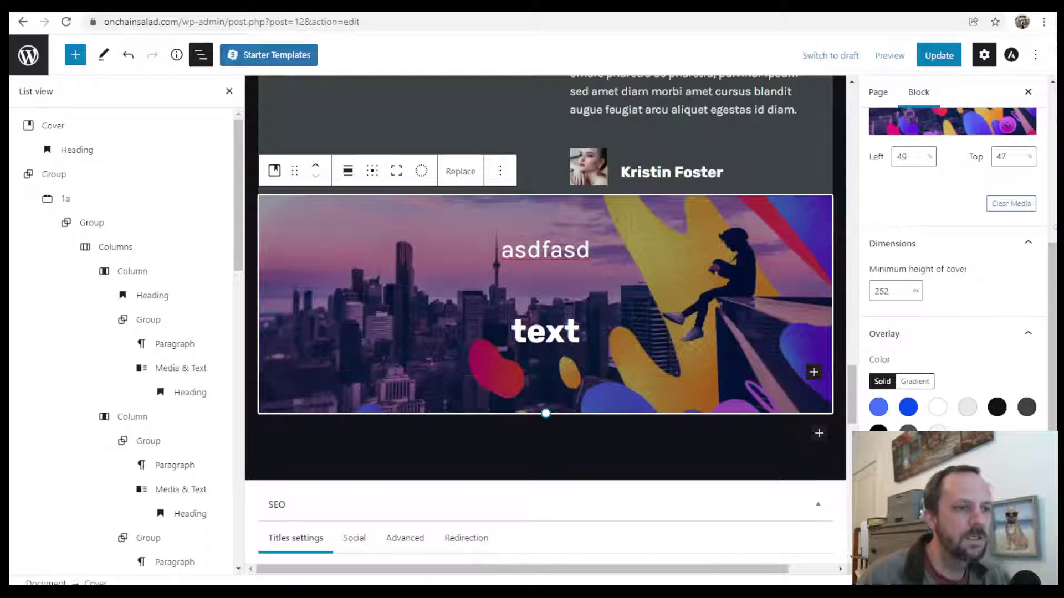
pyautogui.scroll(6, 683, 291)
pyautogui.scroll(4, 933, 210)
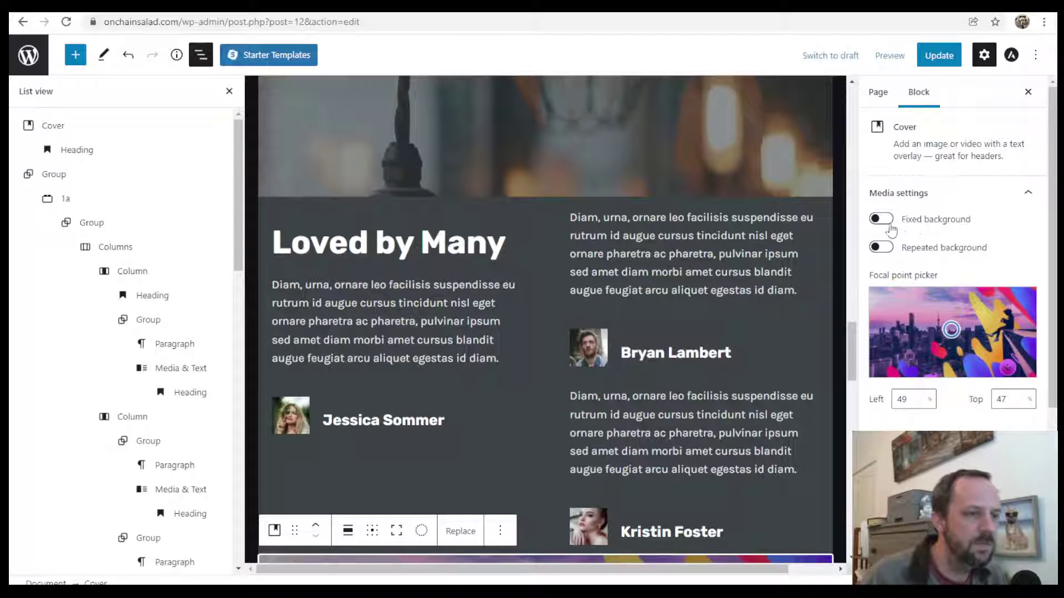
# Turn the skyline cover's fixed background on, then switch it back off
pyautogui.scroll(-5, 716, 285)
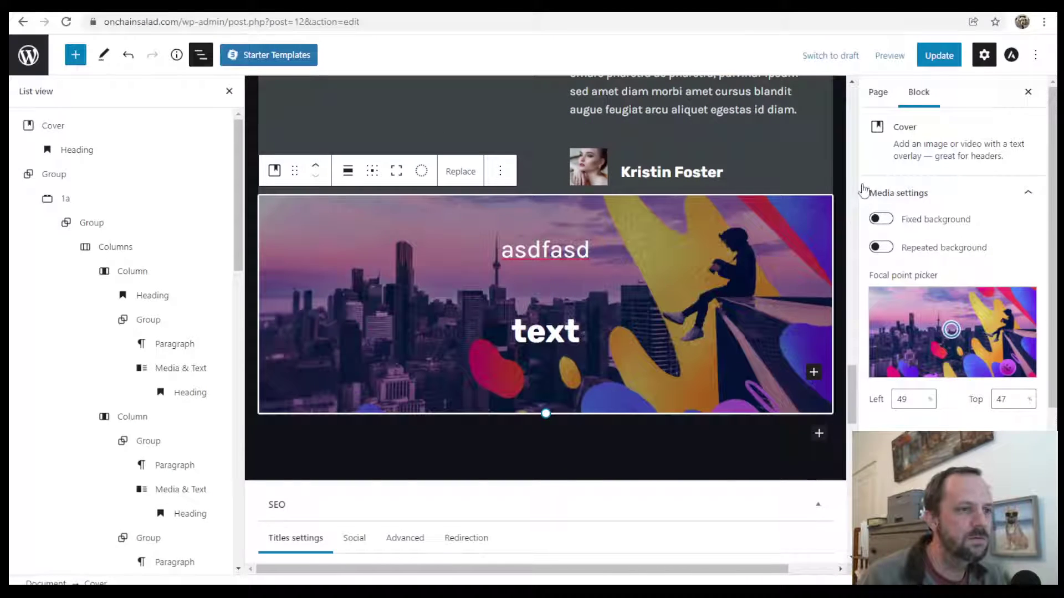
pyautogui.click(875, 220)
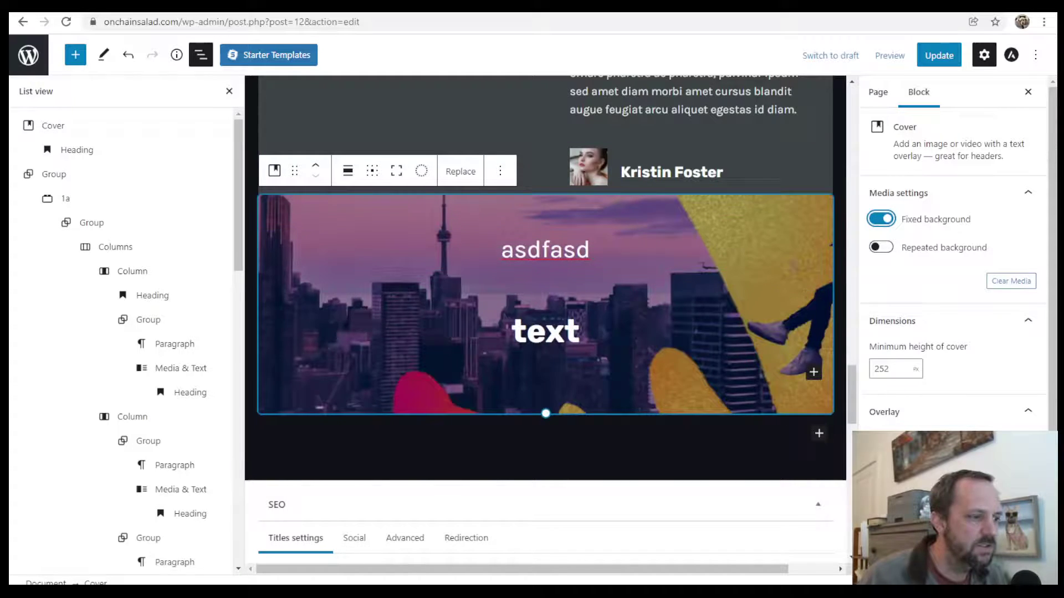
pyautogui.scroll(-6, 739, 332)
pyautogui.scroll(8, 739, 332)
pyautogui.scroll(-1, 739, 333)
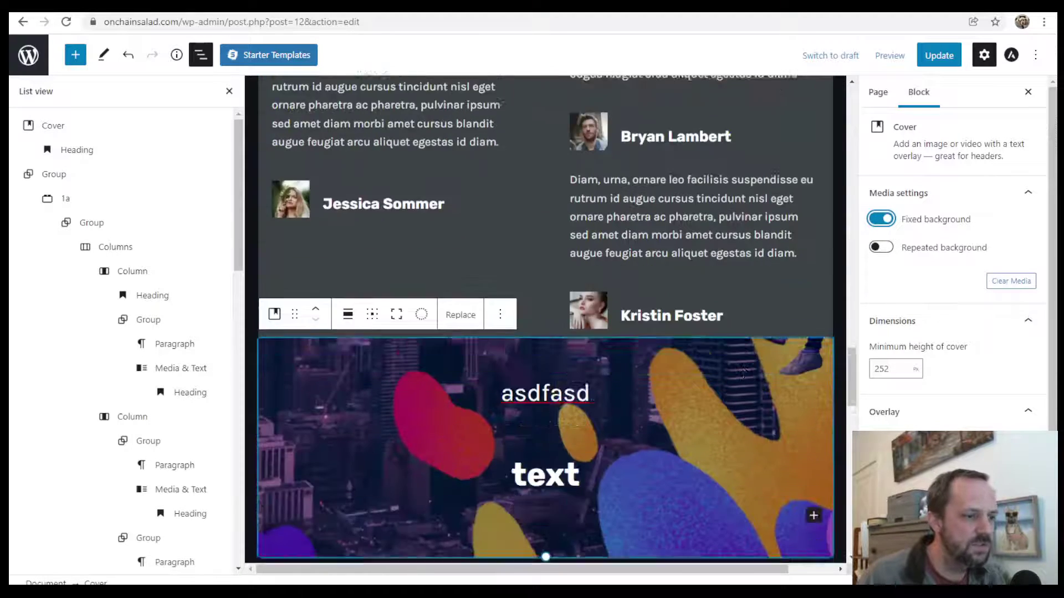
pyautogui.scroll(-3, 776, 332)
pyautogui.scroll(-3, 720, 310)
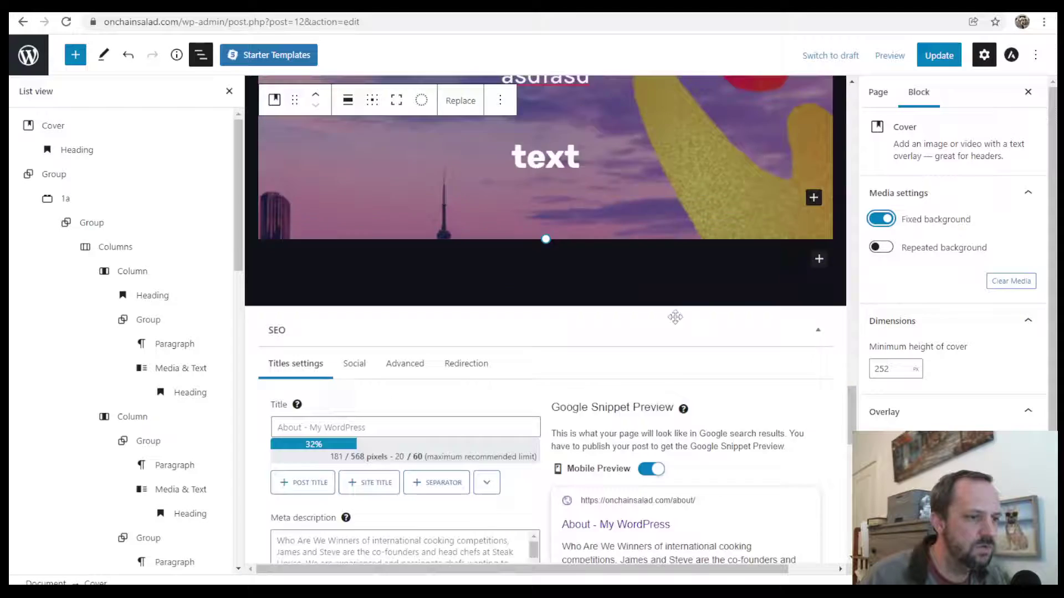
pyautogui.scroll(3, 675, 317)
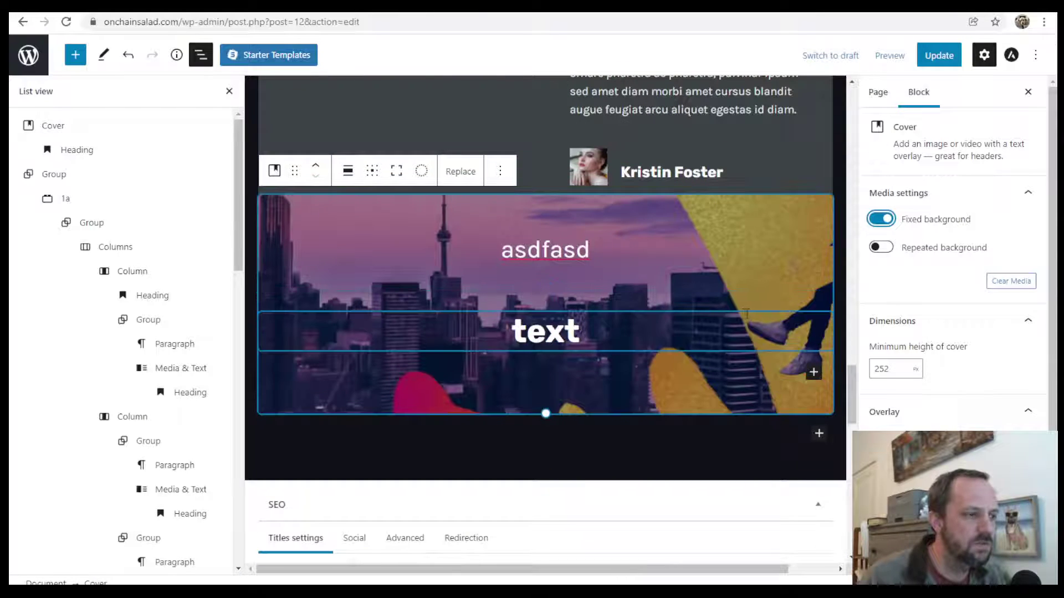
pyautogui.scroll(6, 746, 314)
pyautogui.scroll(-6, 764, 332)
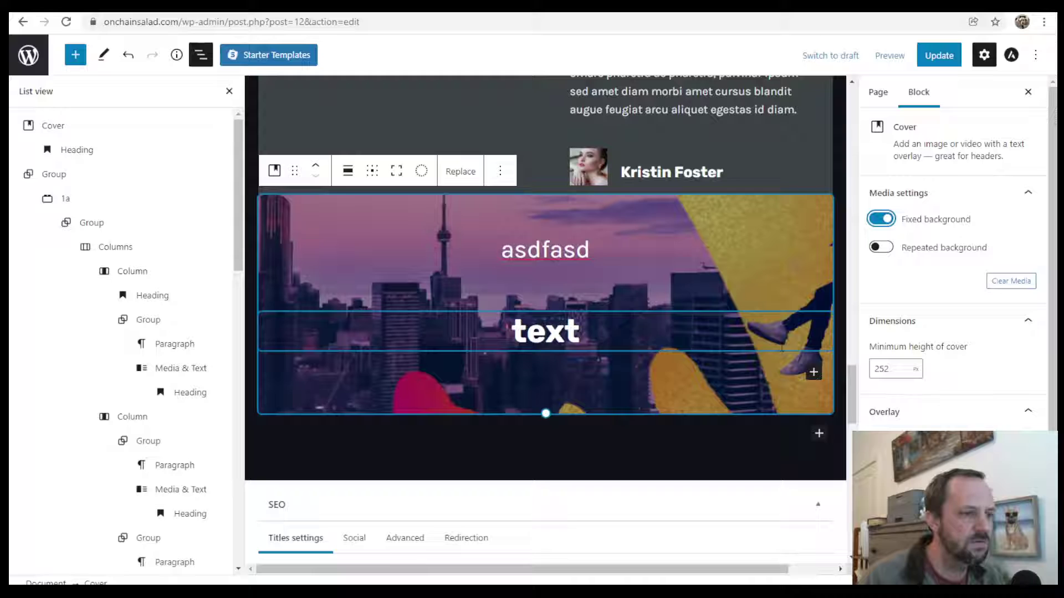
pyautogui.click(884, 220)
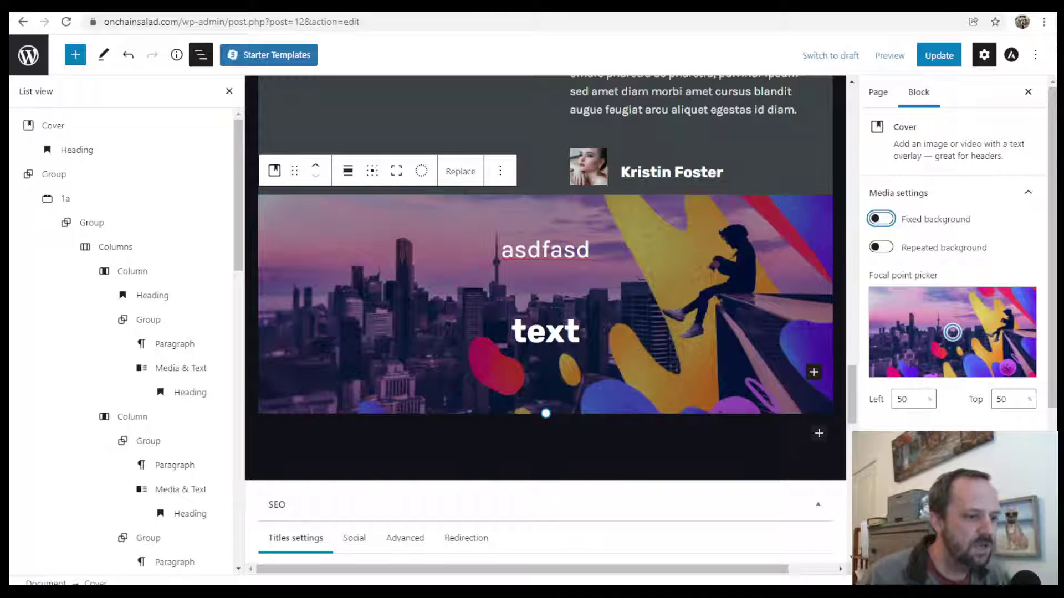
# Insert a Group block below the skyline cover with a light grey background
pyautogui.click(819, 433)
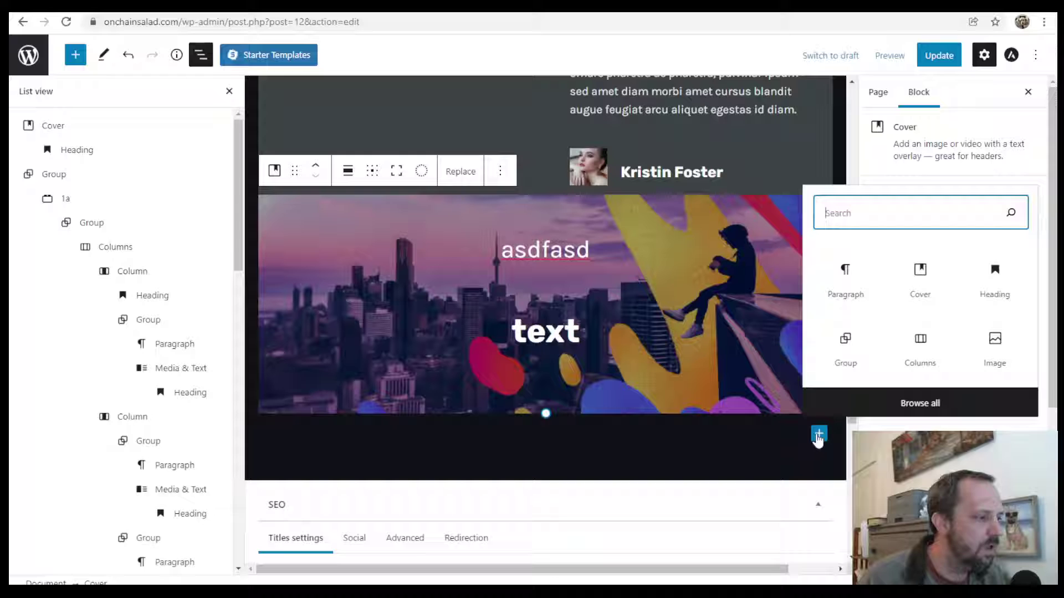
pyautogui.click(844, 359)
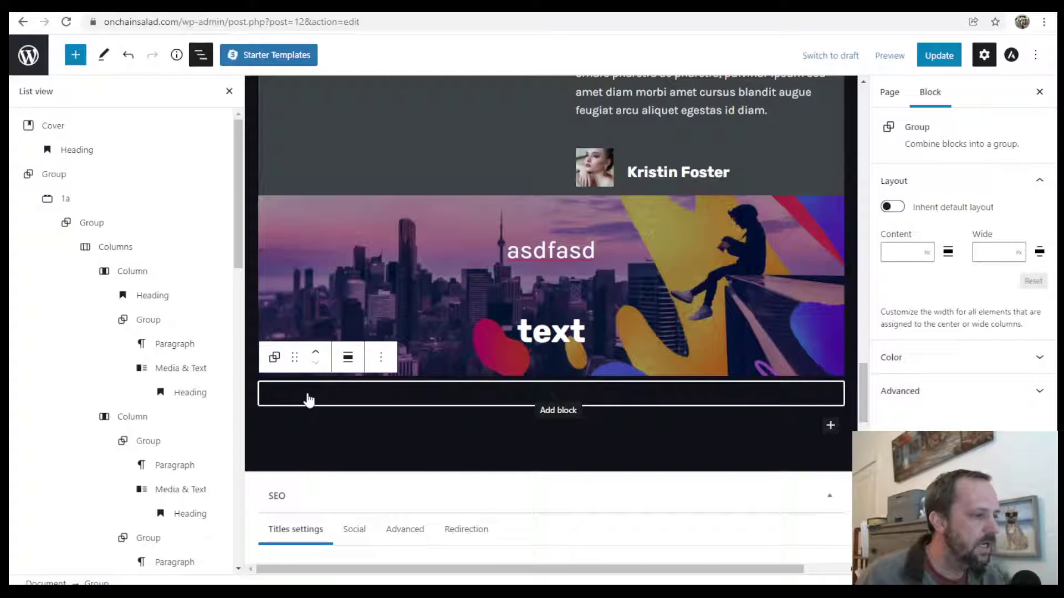
pyautogui.click(921, 361)
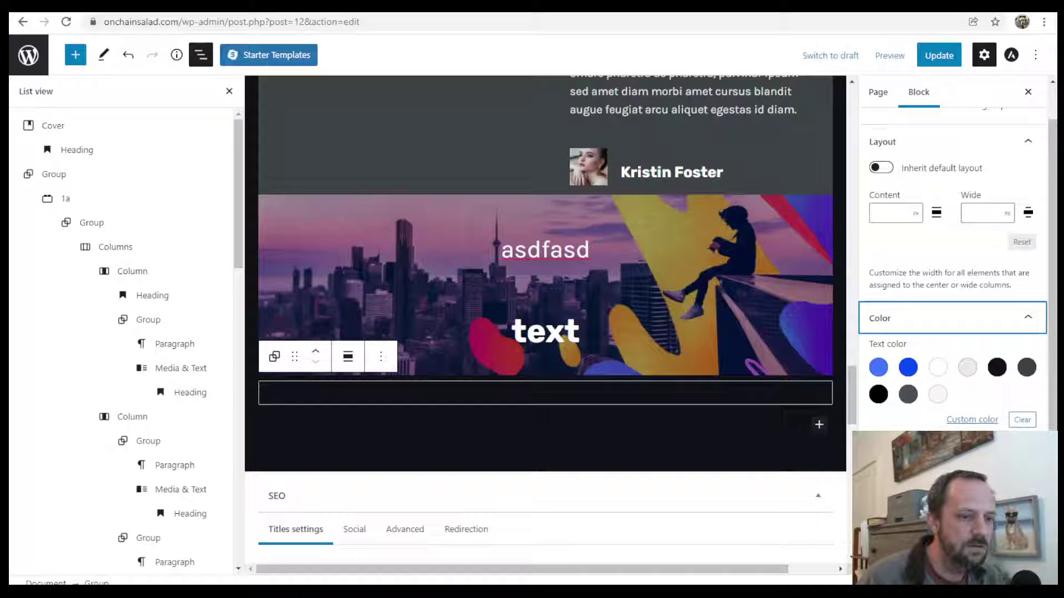
pyautogui.click(546, 393)
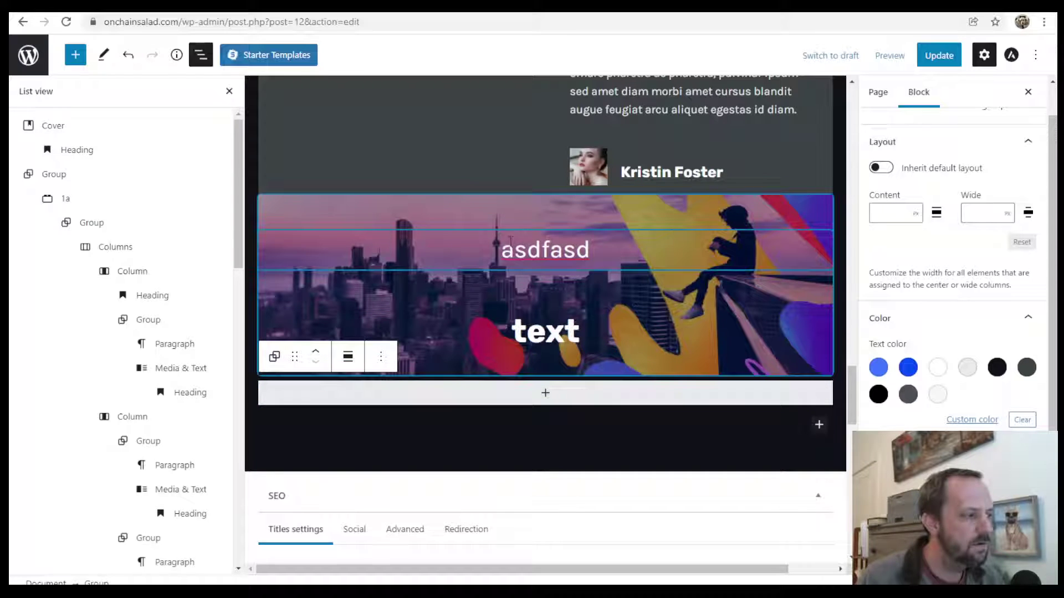
pyautogui.scroll(-3, 622, 303)
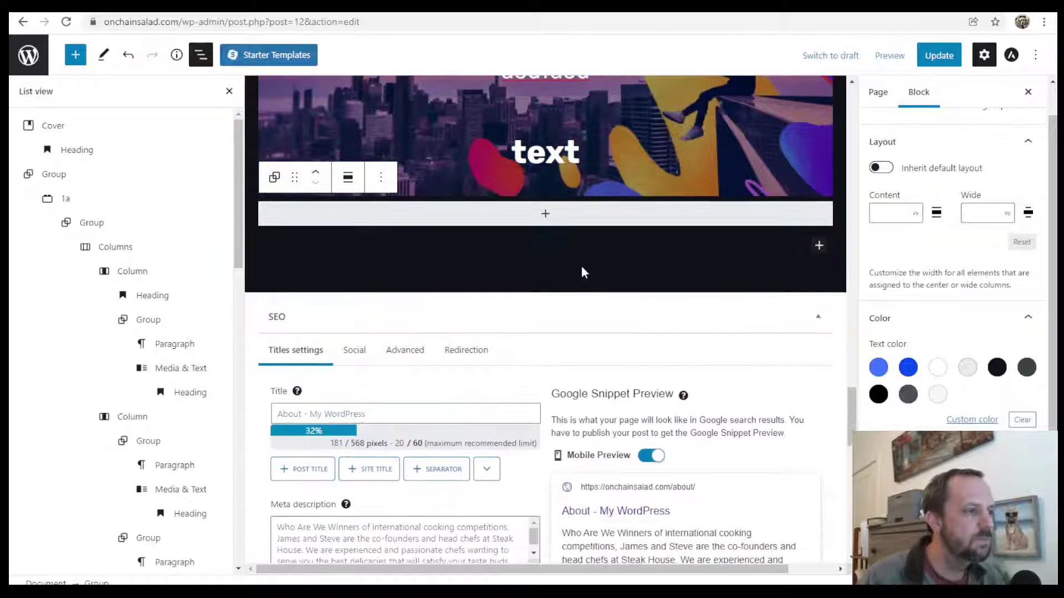
# Add a Cover inside the grey Group using the mocktails-910x1024.jpg drink photo
pyautogui.click(546, 217)
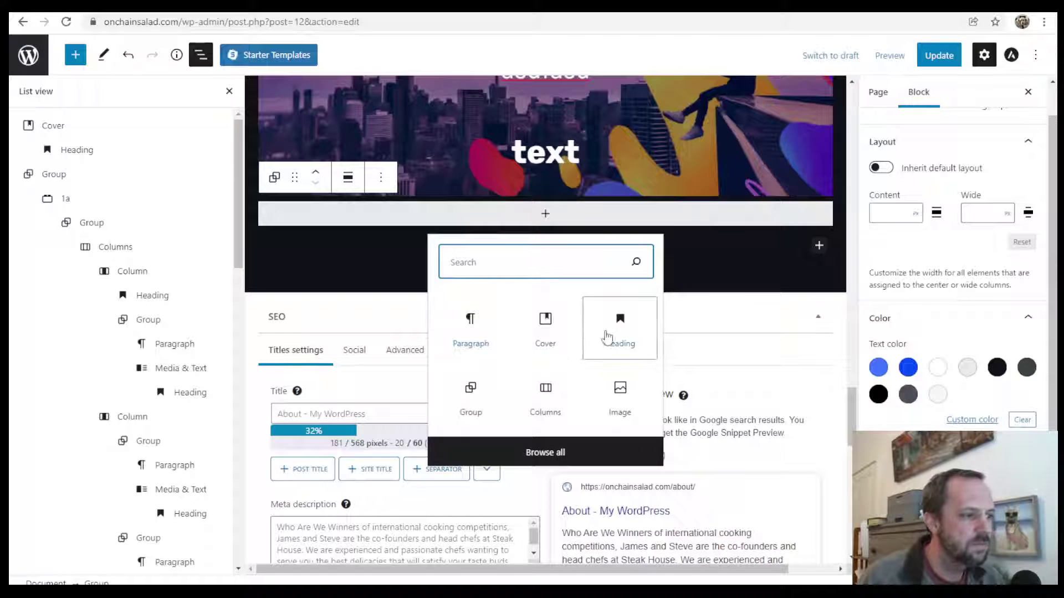
pyautogui.click(546, 328)
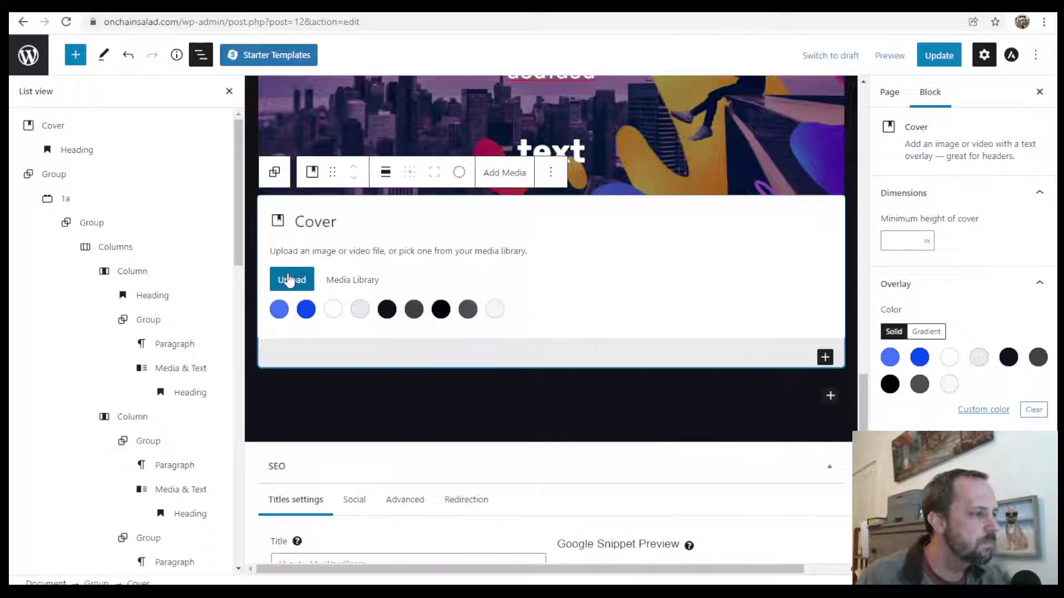
pyautogui.click(341, 280)
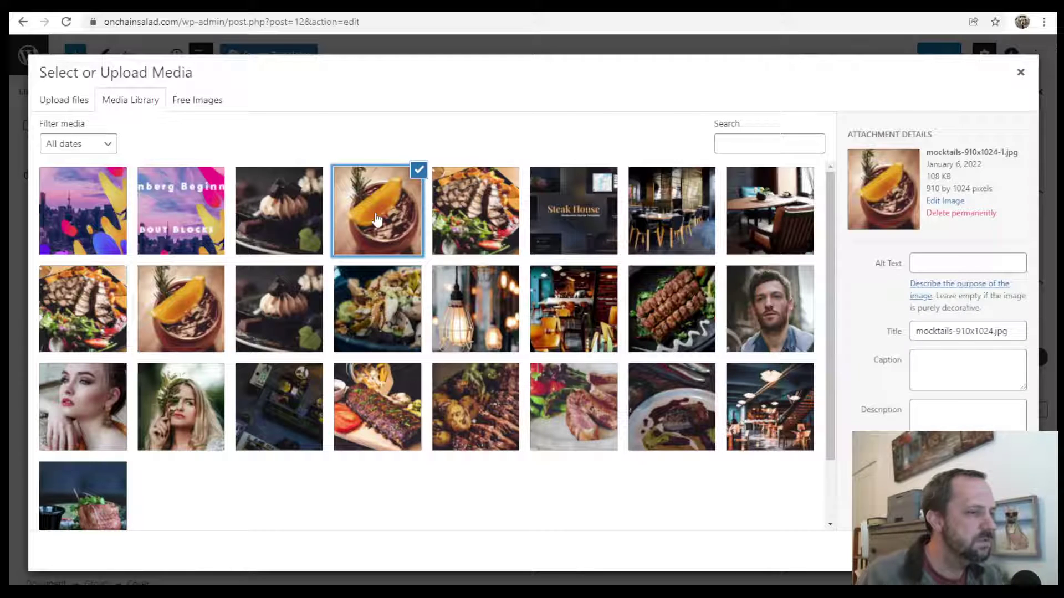
pyautogui.click(997, 557)
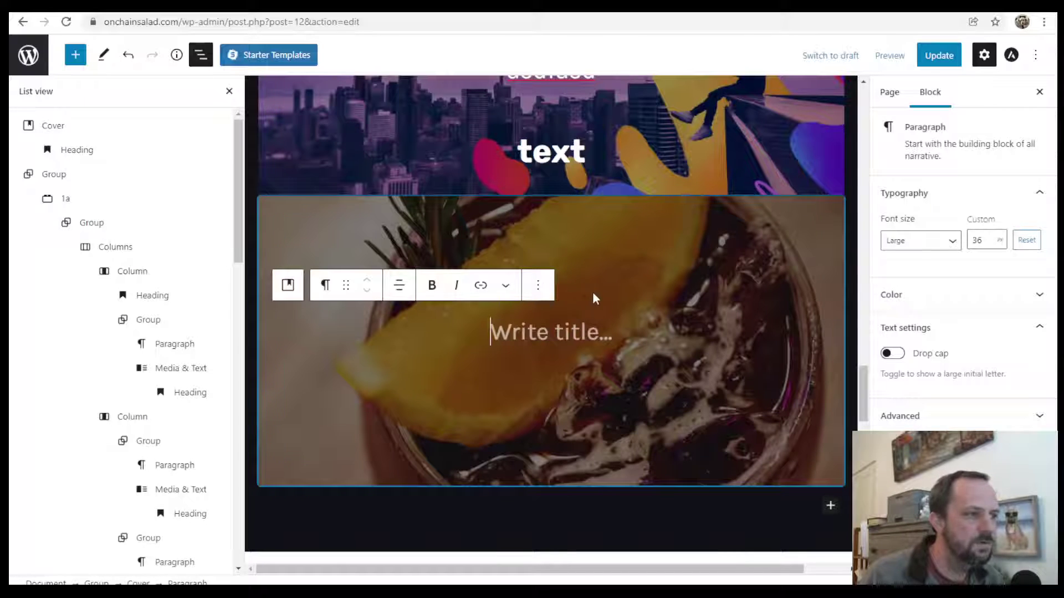
# Select the parent Group and set its wide width to 500 px
pyautogui.click(289, 287)
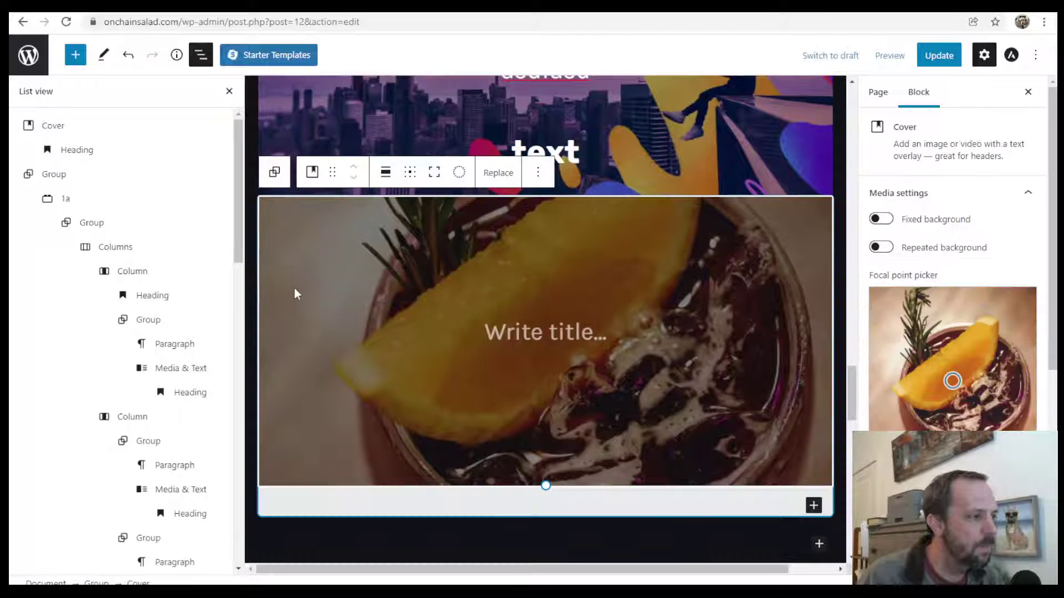
pyautogui.click(275, 172)
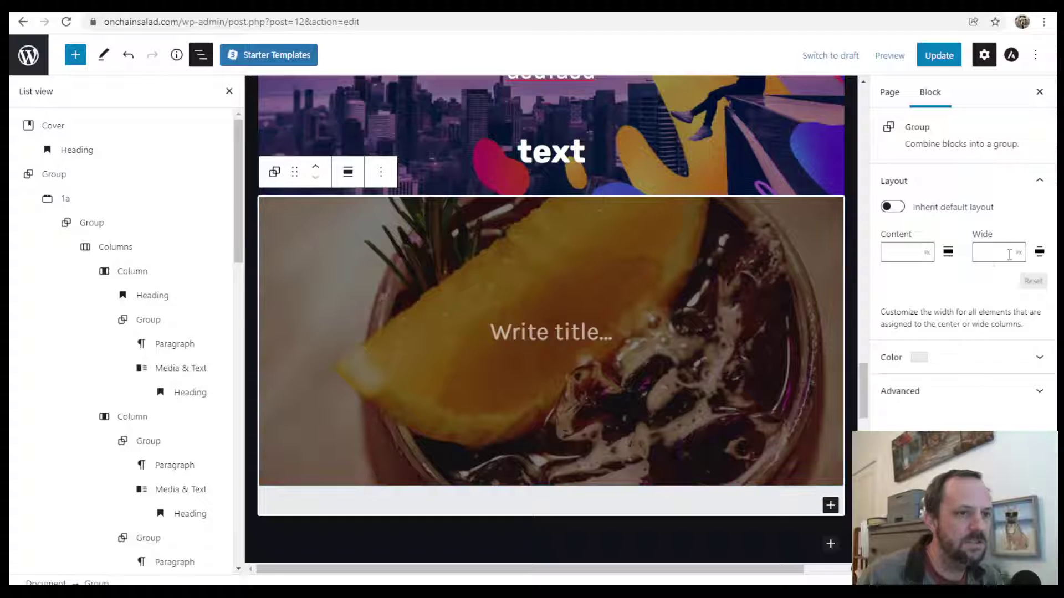
pyautogui.click(979, 253)
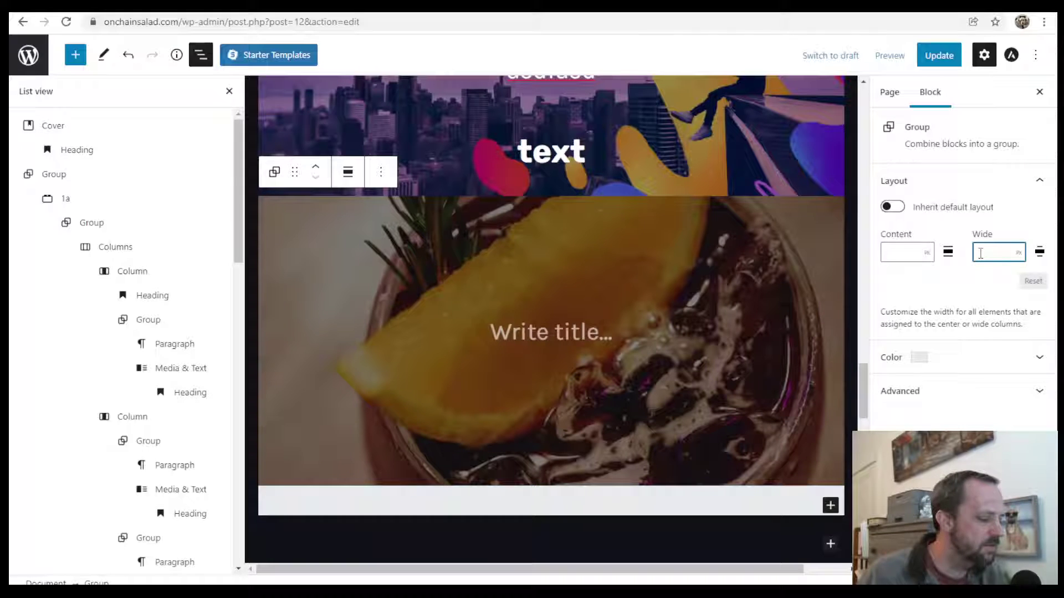
pyautogui.write('500')
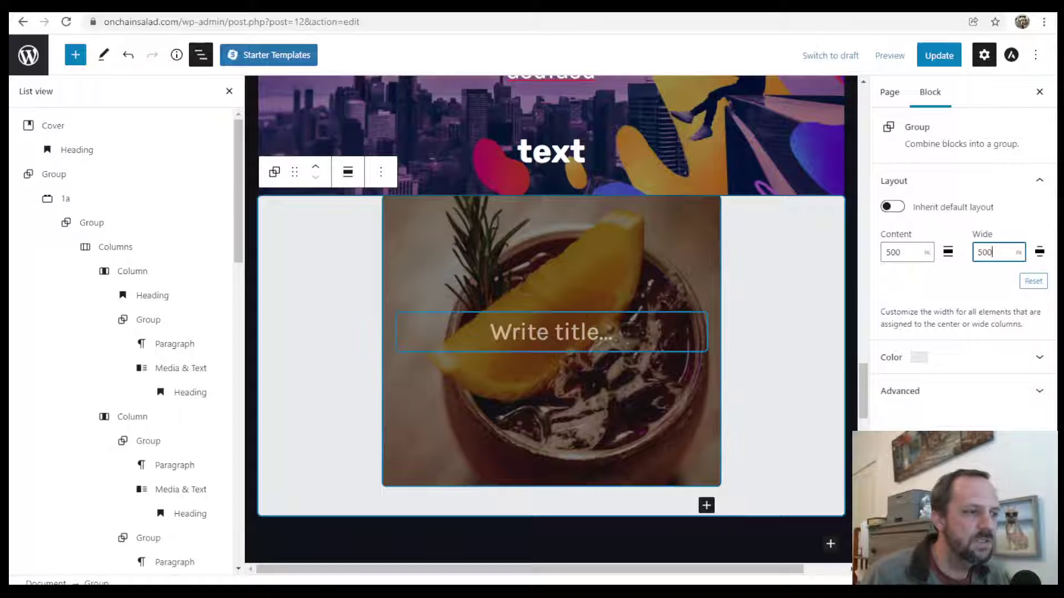
pyautogui.click(560, 334)
# Turn the drink cover's title placeholder into a centred heading reading 'text'
pyautogui.click(450, 285)
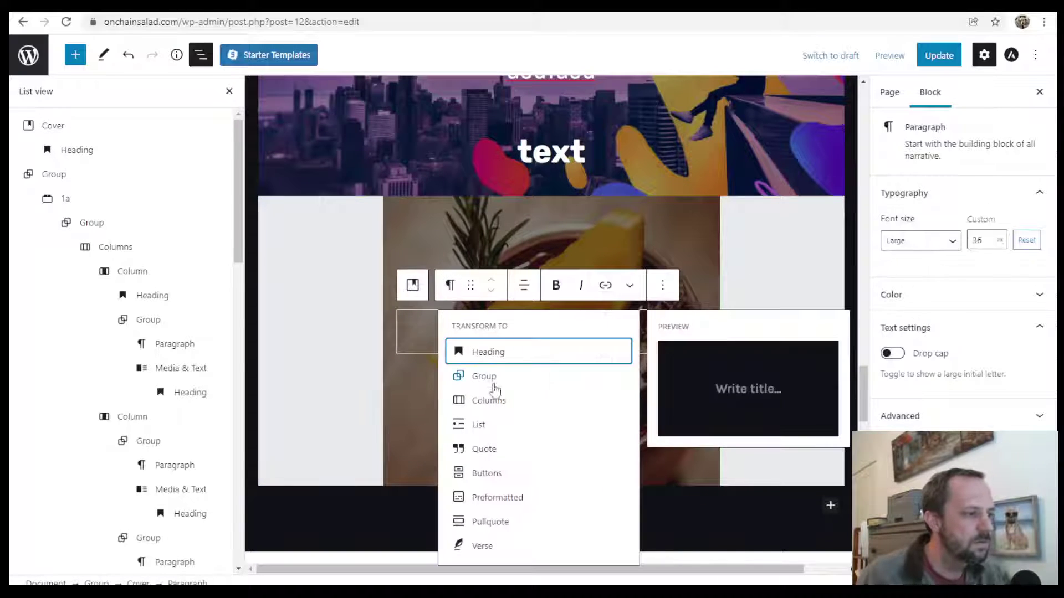
pyautogui.click(493, 355)
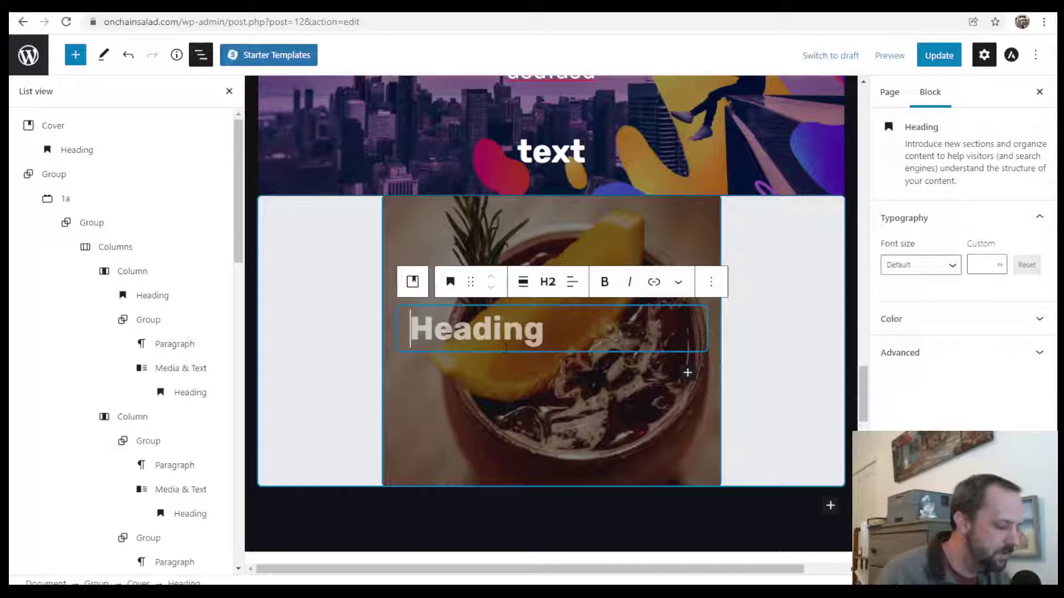
pyautogui.write('text')
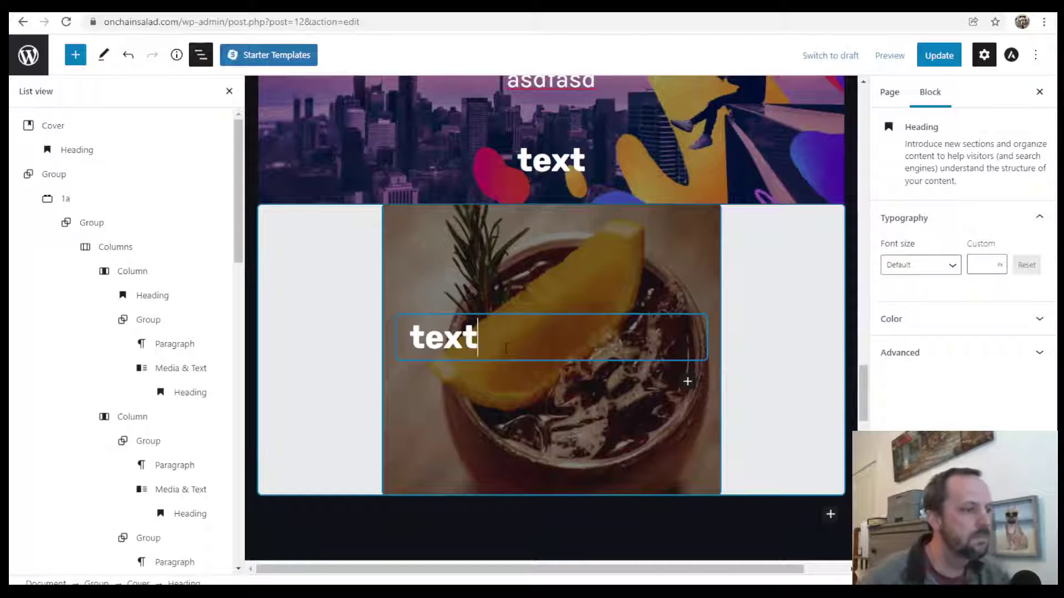
pyautogui.click(573, 290)
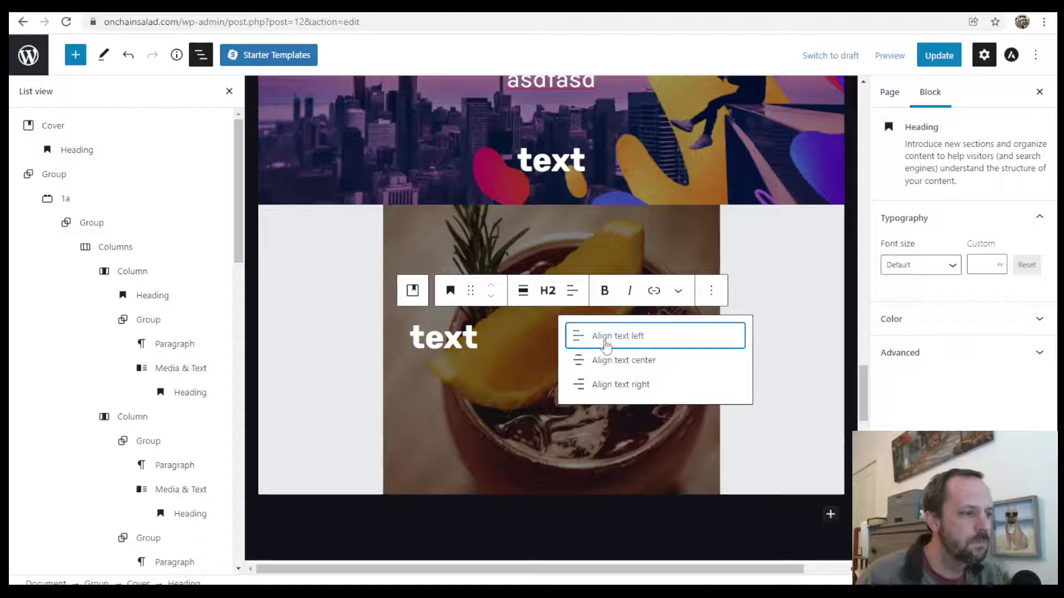
pyautogui.click(617, 357)
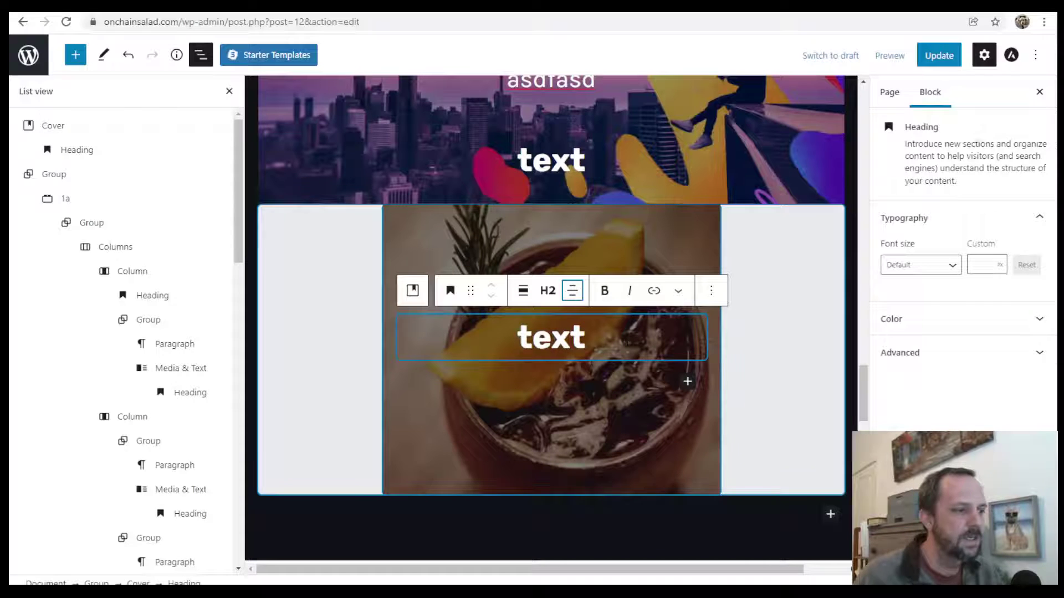
# Add a 50/50 two-column Columns block below the heading inside the mocktail cover
pyautogui.click(687, 384)
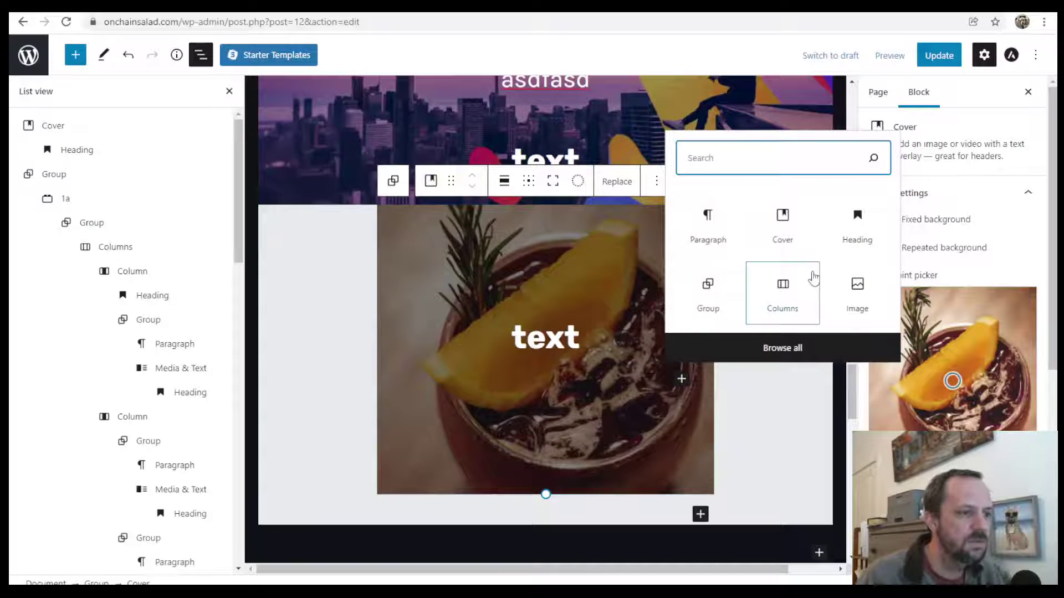
pyautogui.click(791, 294)
pyautogui.click(510, 370)
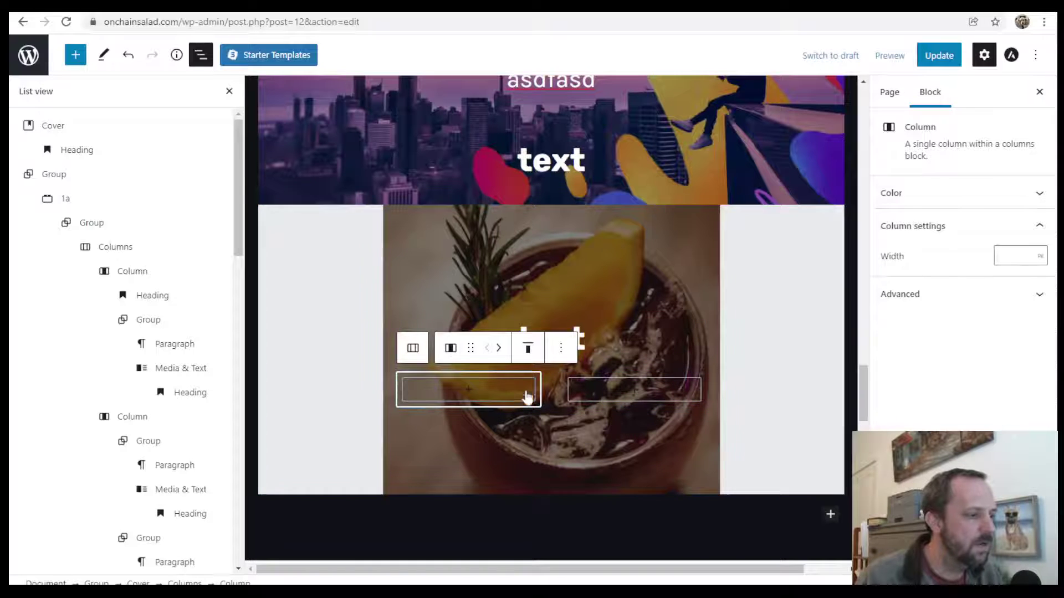
pyautogui.scroll(-3, 609, 377)
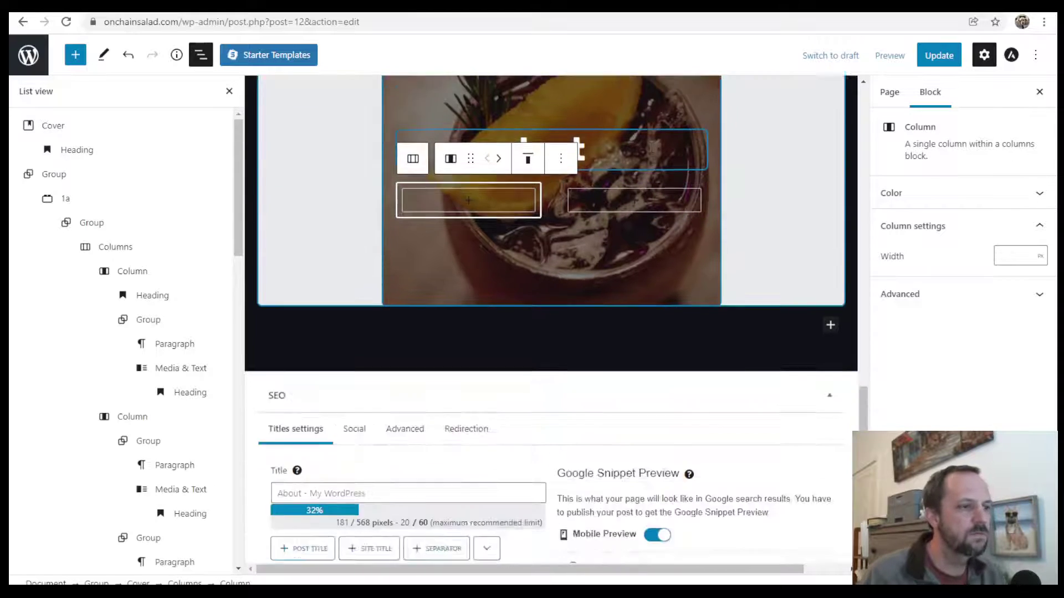
pyautogui.scroll(6, 751, 421)
pyautogui.scroll(-3, 752, 421)
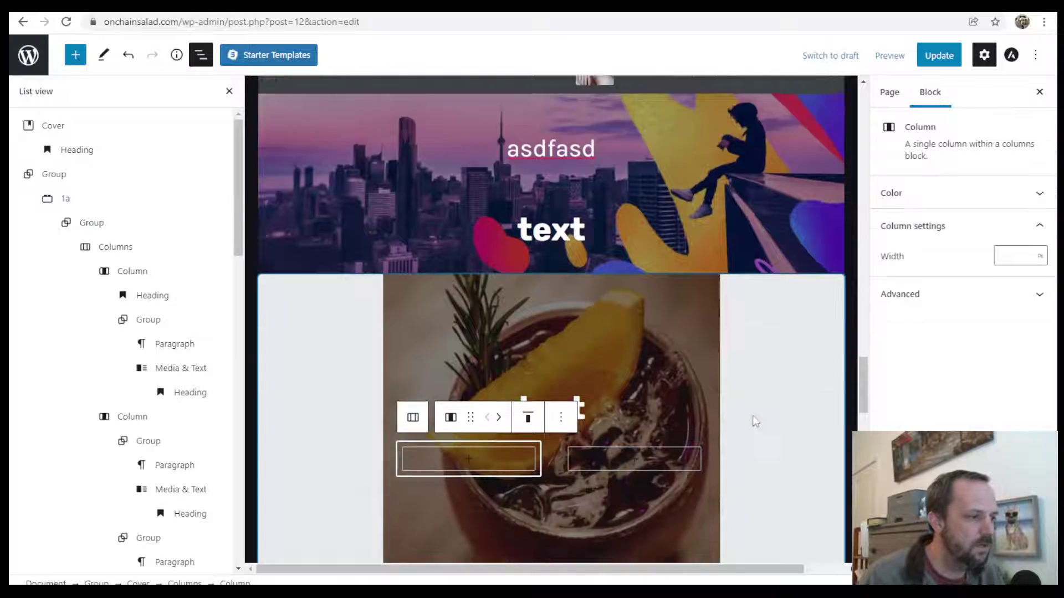
pyautogui.moveTo(235, 141); pyautogui.dragTo(232, 463)
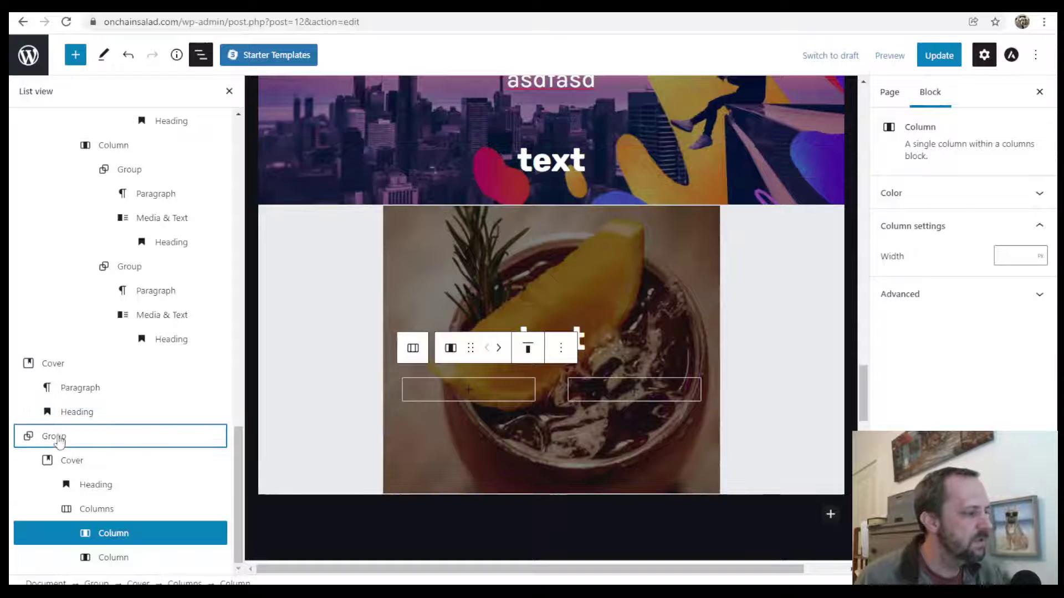
pyautogui.click(52, 436)
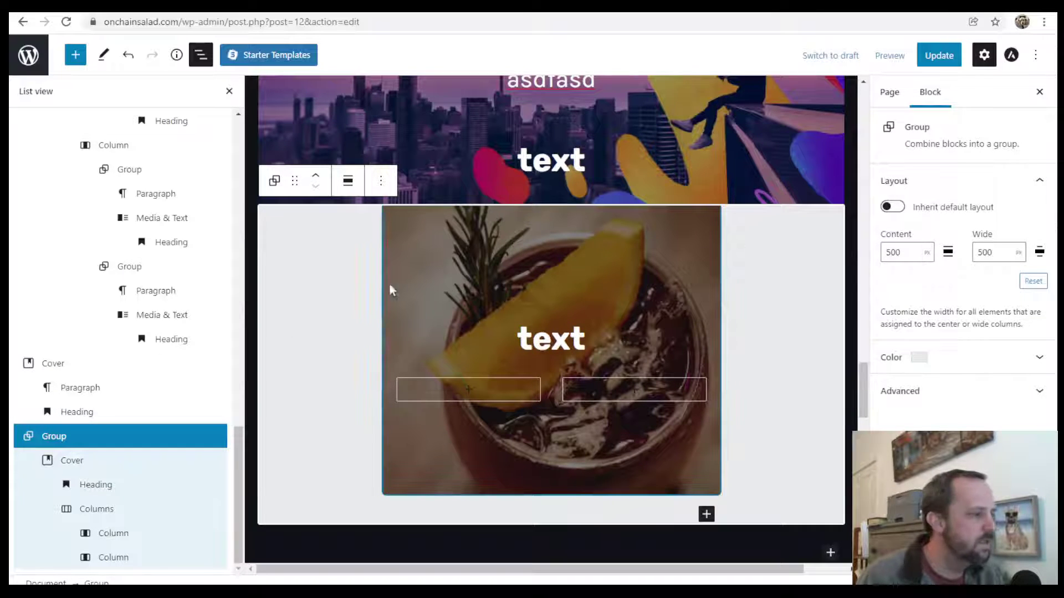
pyautogui.click(72, 462)
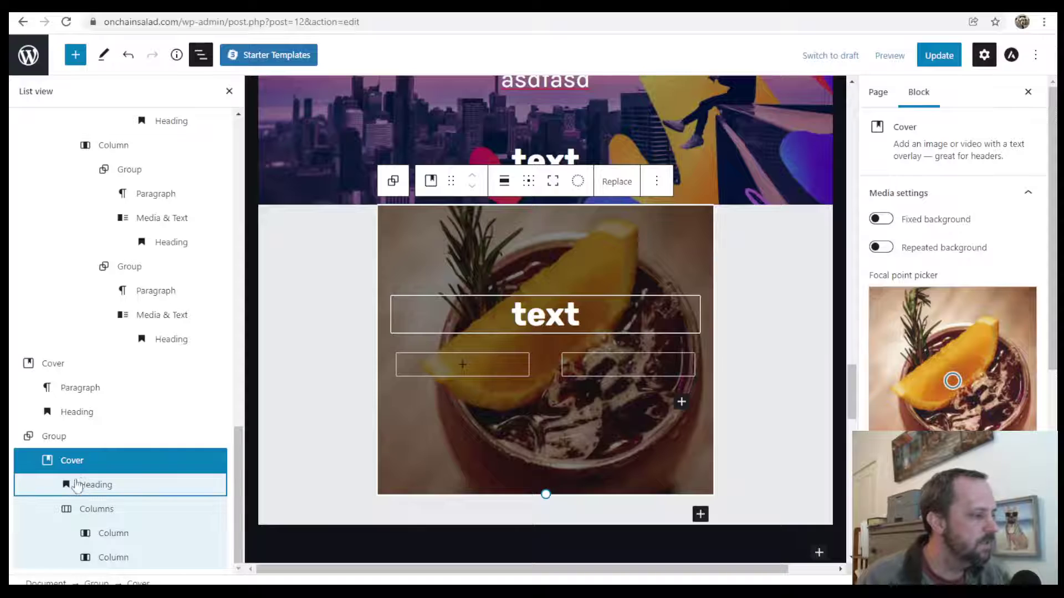
pyautogui.click(94, 485)
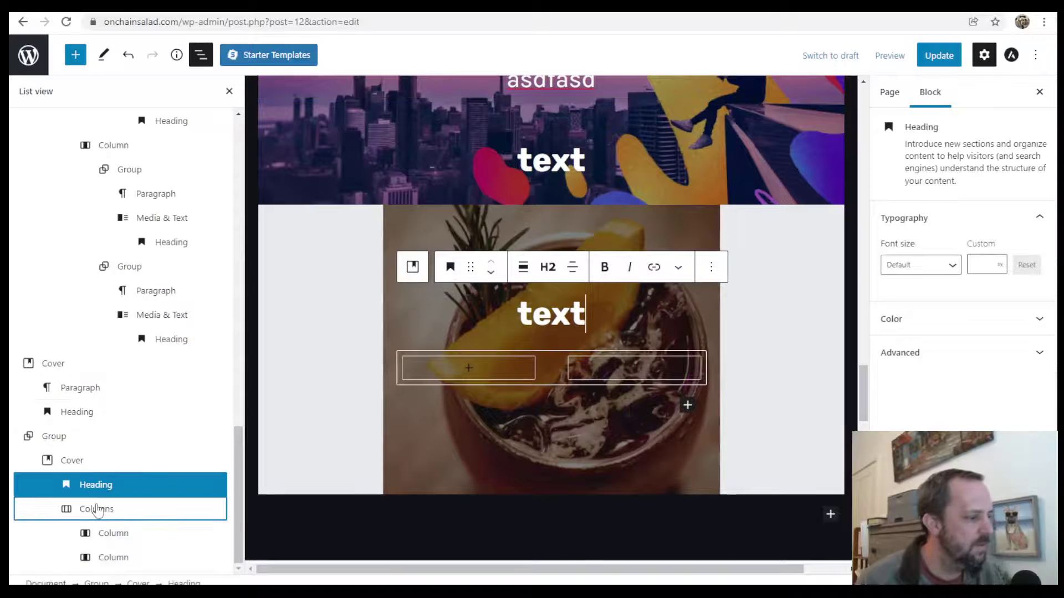
pyautogui.click(96, 509)
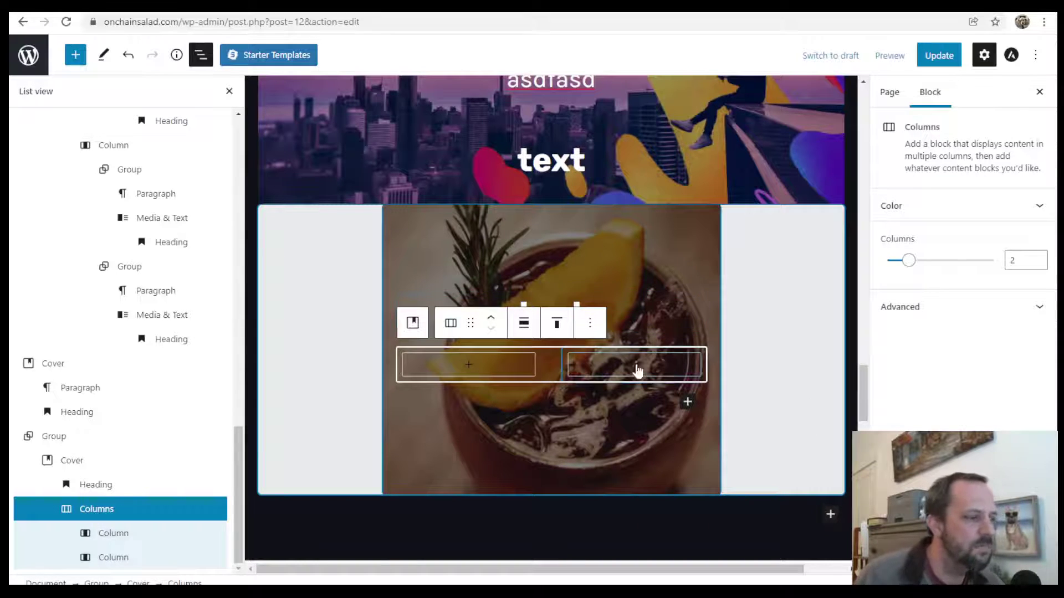
pyautogui.scroll(3, 680, 344)
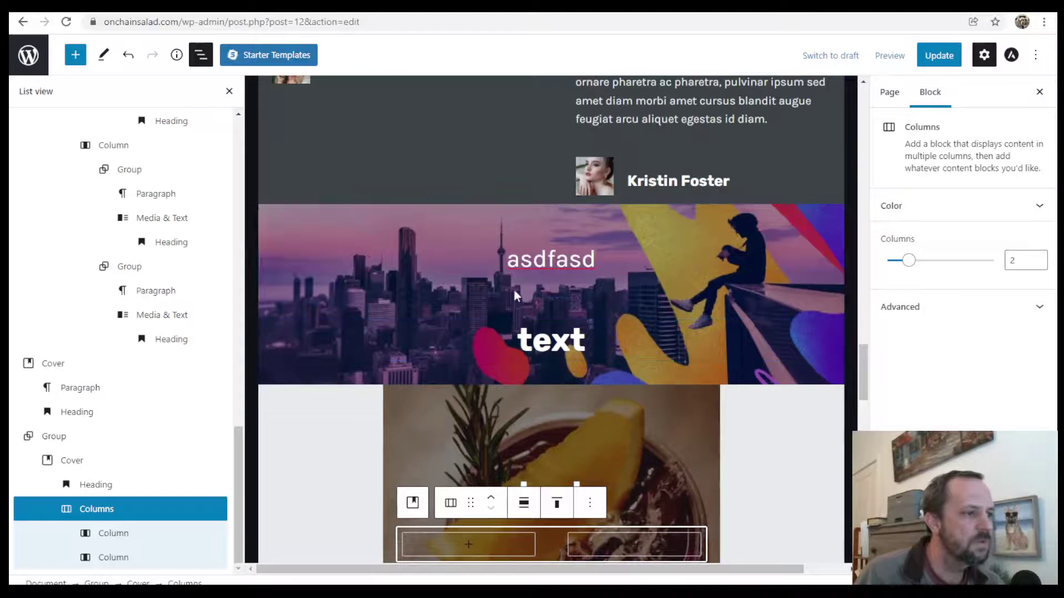